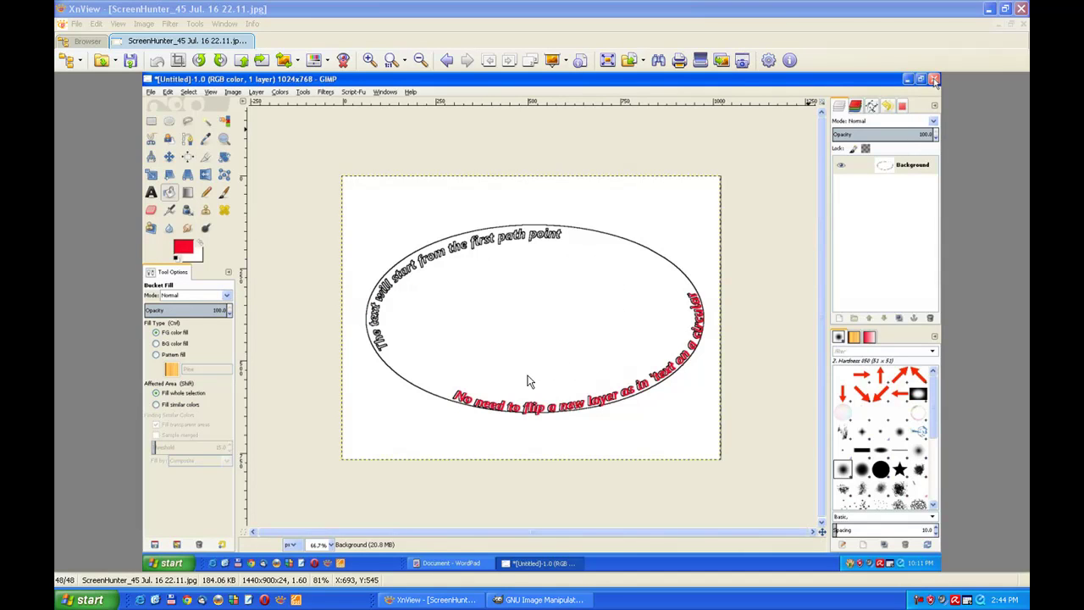
Switch from the XnView example preview to the empty GIMP window.
click(529, 600)
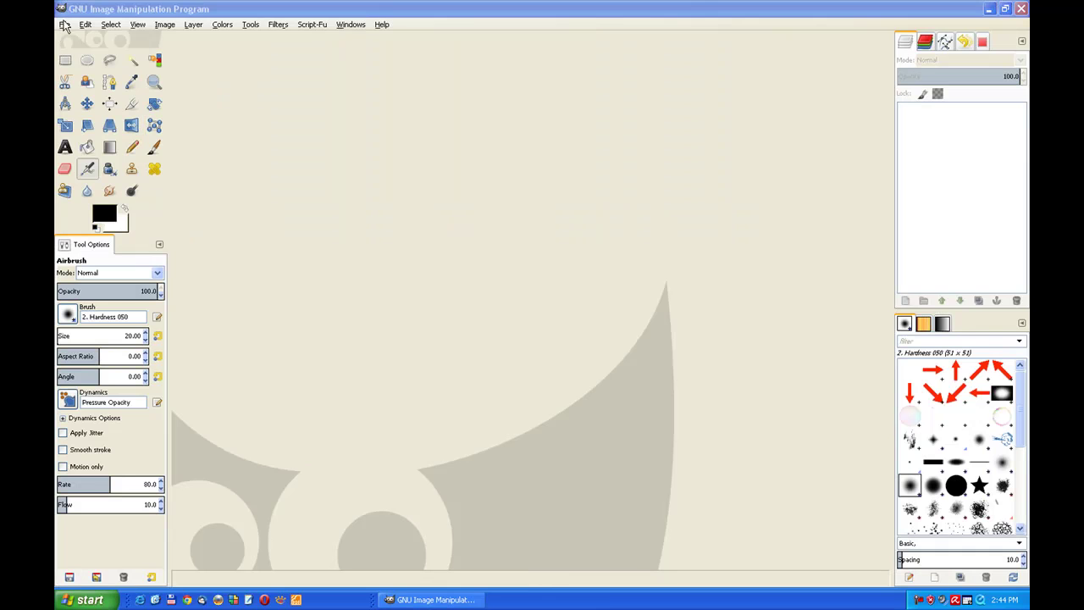
Create a new white image from the 1024x768 template.
click(64, 24)
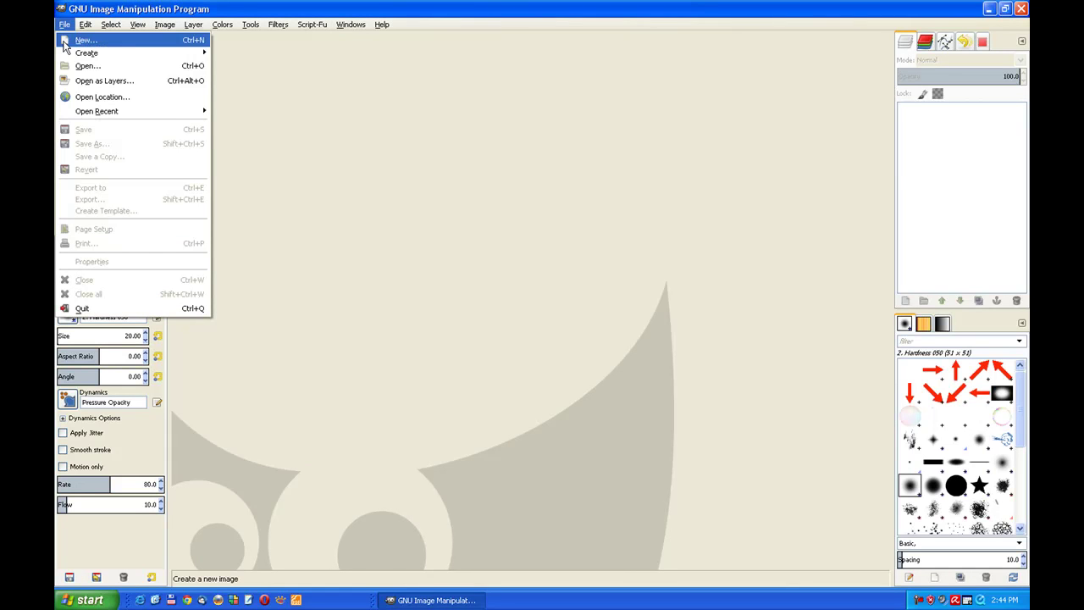
click(66, 41)
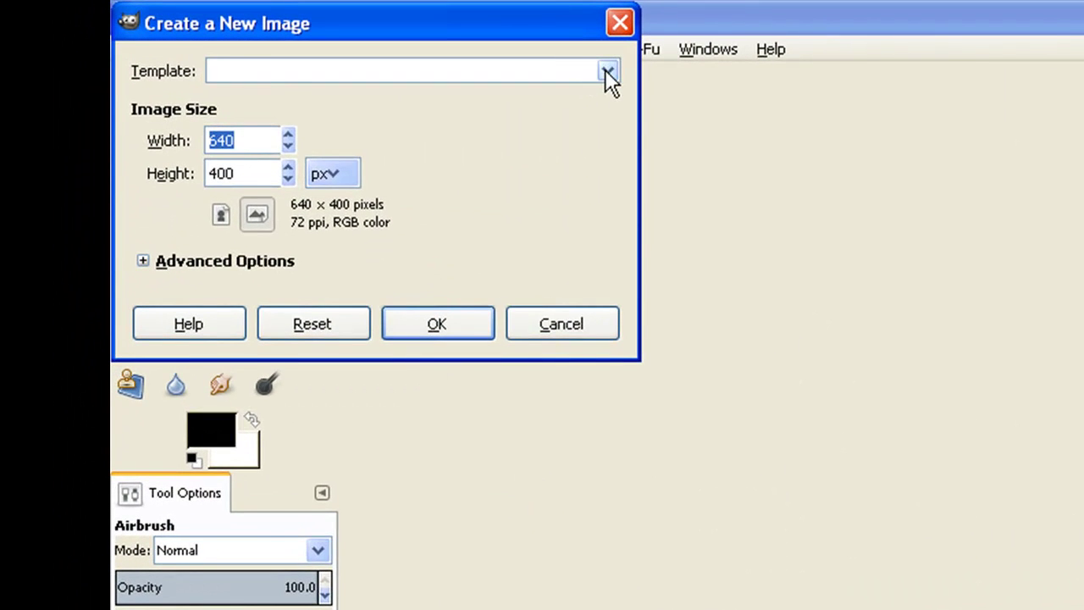
click(607, 72)
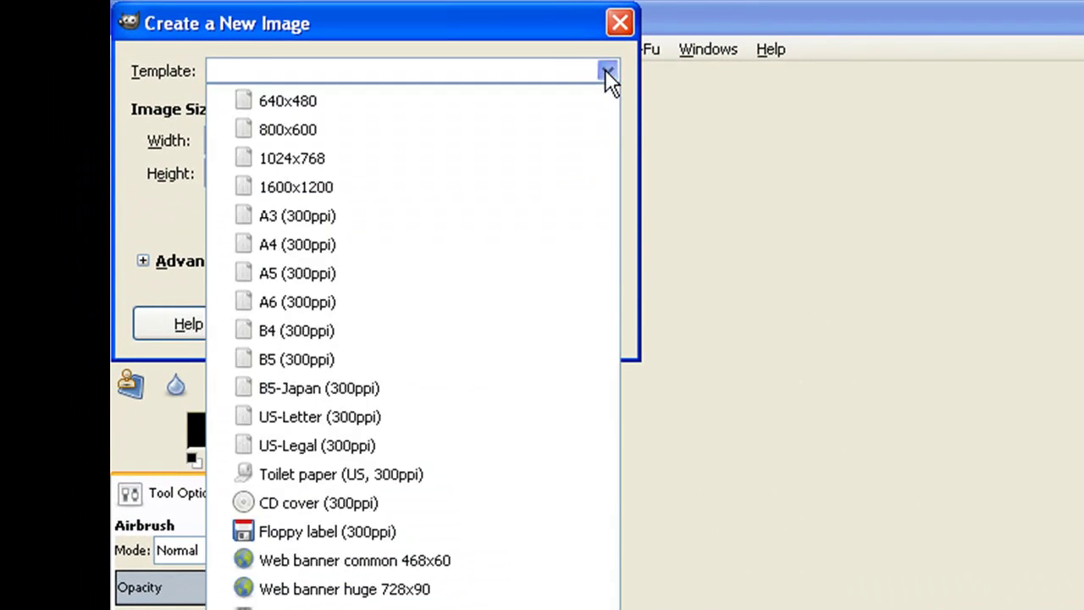
click(330, 165)
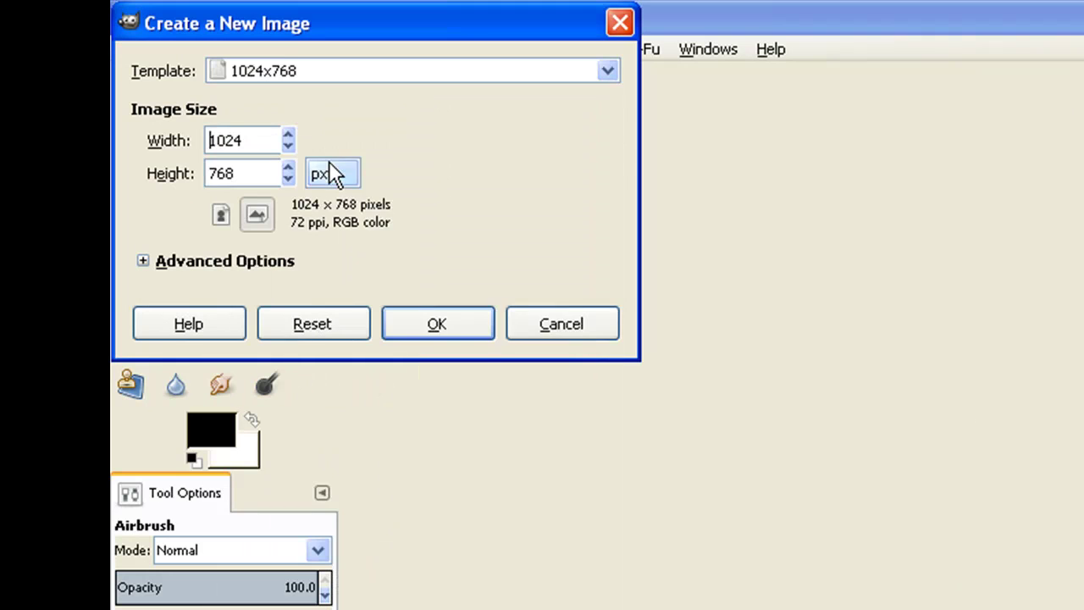
click(438, 323)
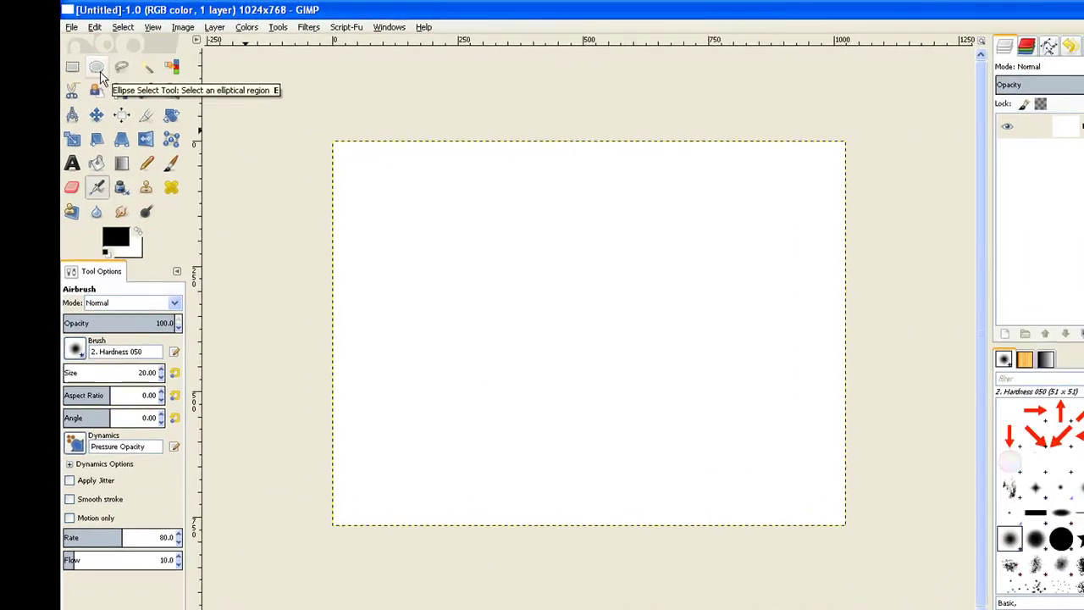
Draw a 961×431 elliptical selection at 32,171 across most of the canvas width.
click(89, 62)
drag(667, 403, 1083, 609)
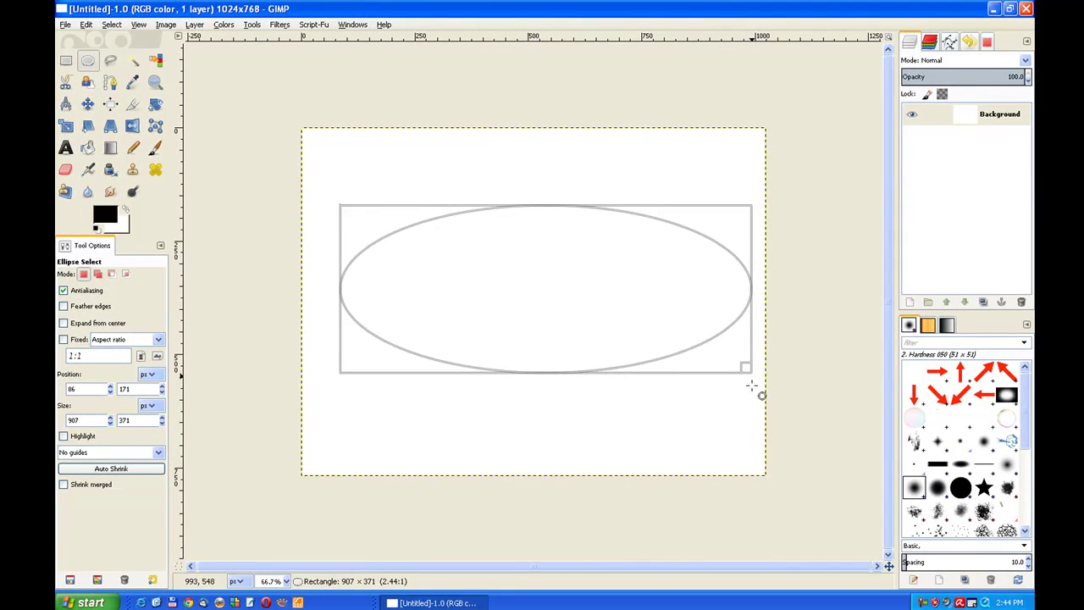
drag(751, 386, 751, 399)
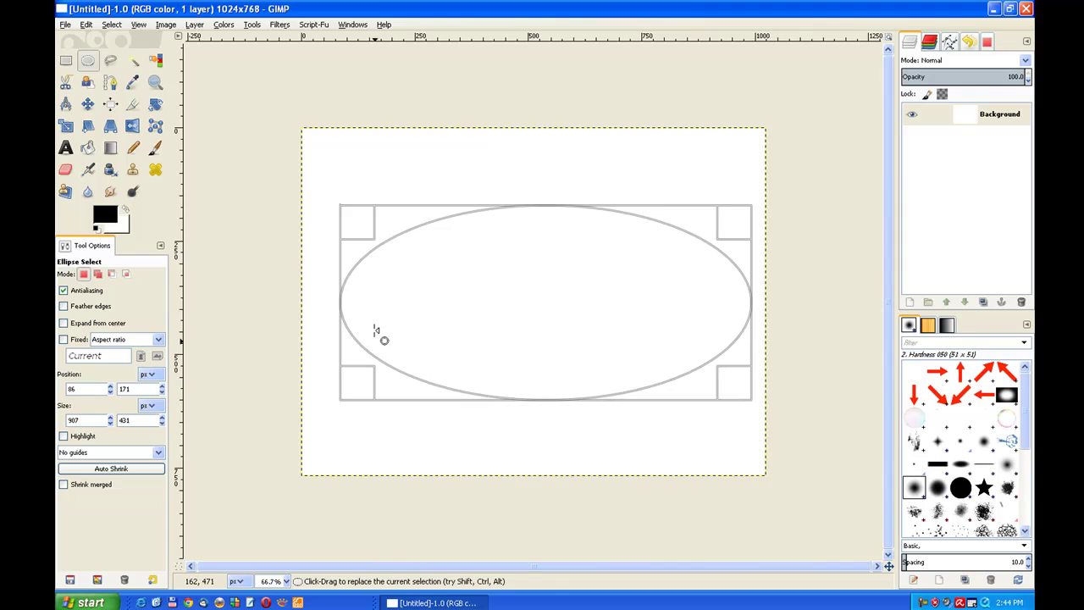
drag(354, 296, 335, 298)
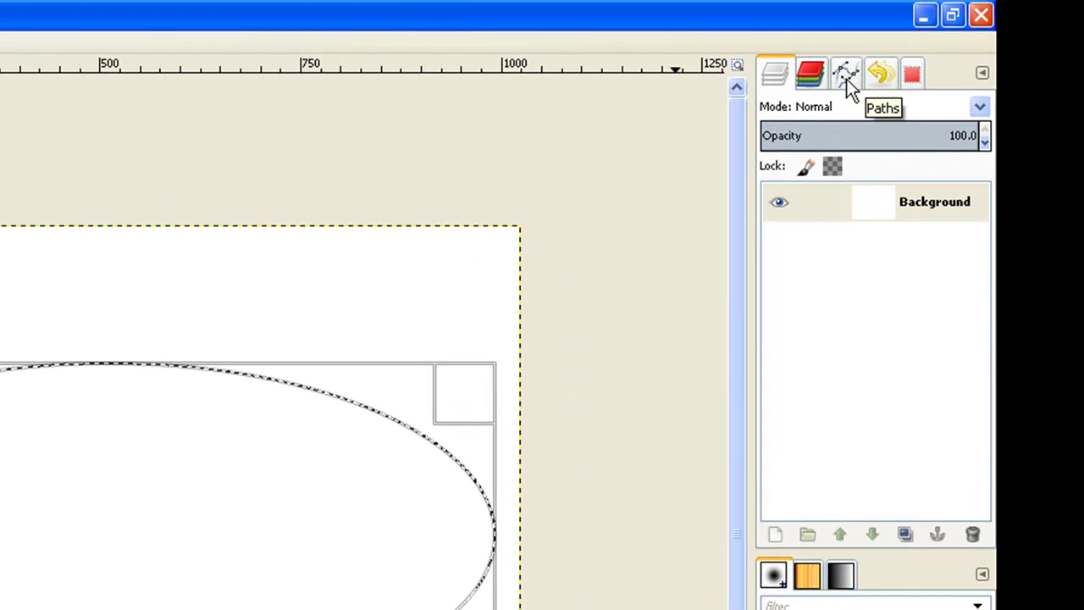
Convert the oval selection into a path named Selection in the Paths dialog.
click(846, 76)
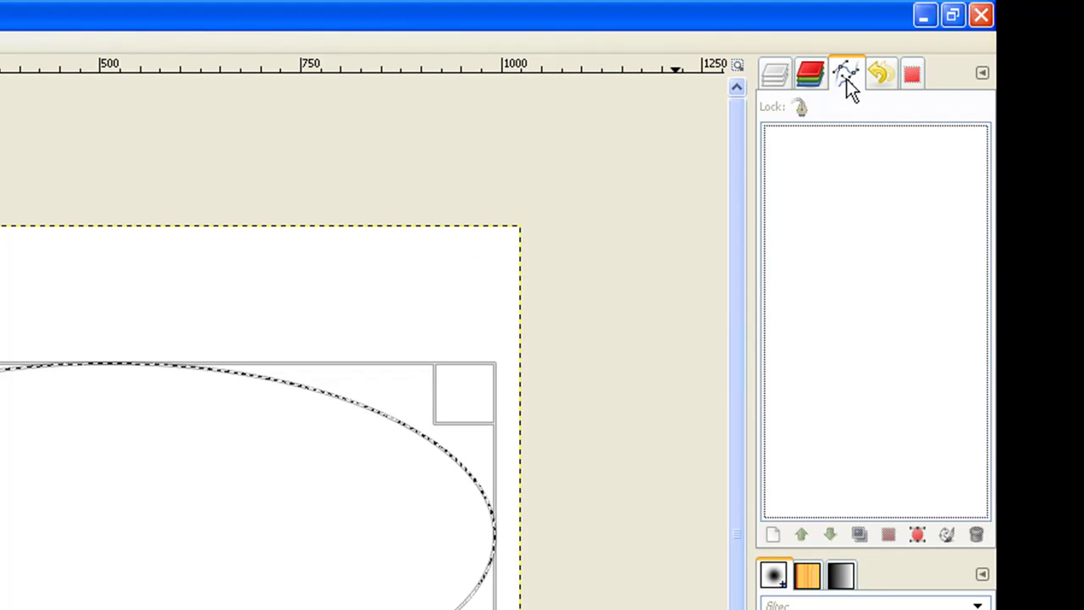
click(919, 536)
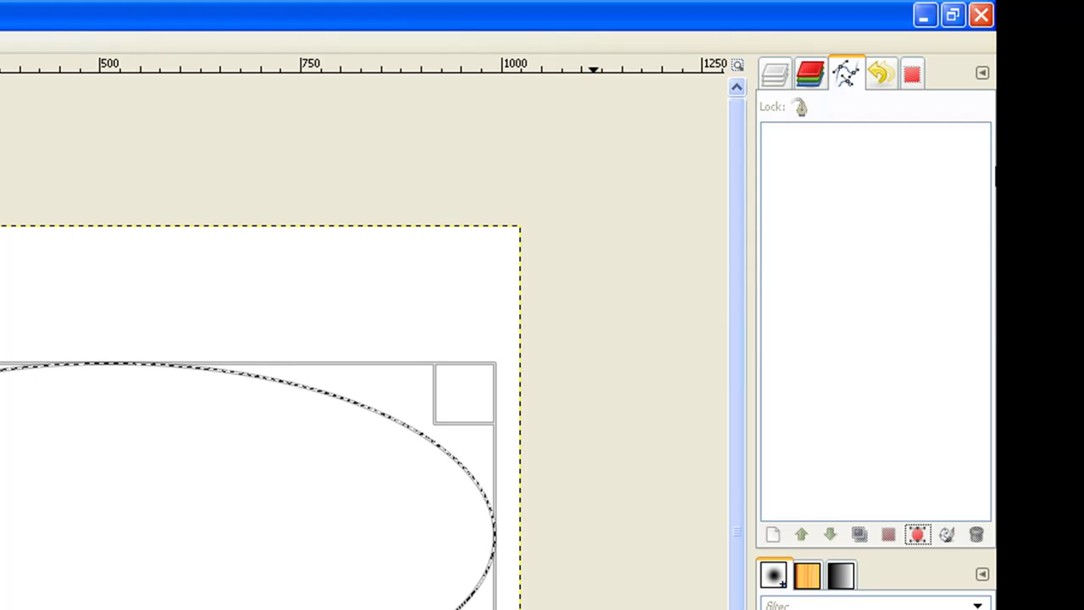
click(917, 533)
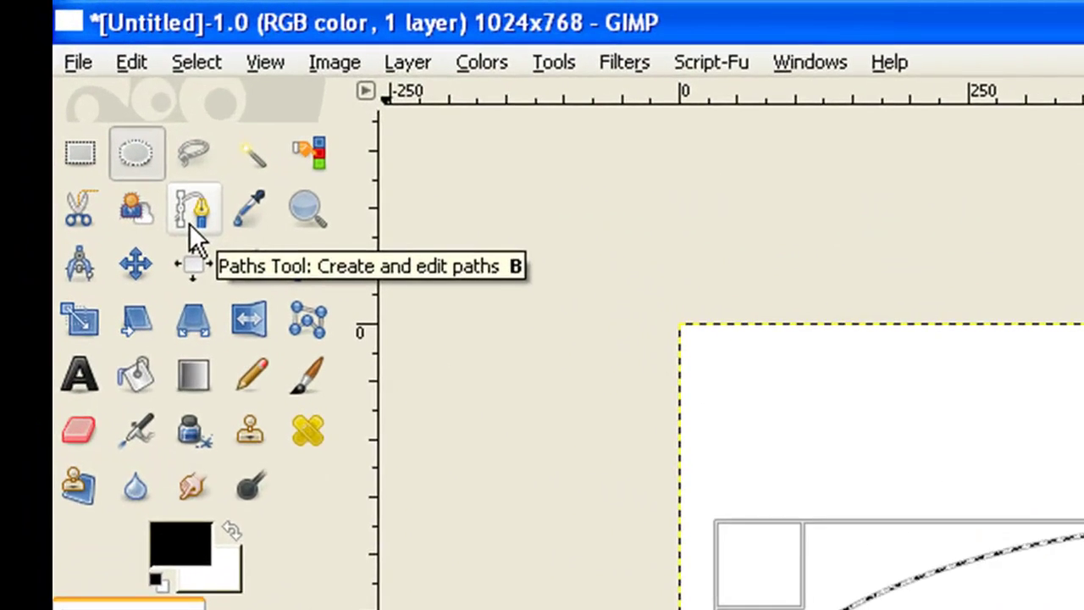
Draw a path from the oval's left side to its top, curved to hug the upper-left arc.
click(189, 223)
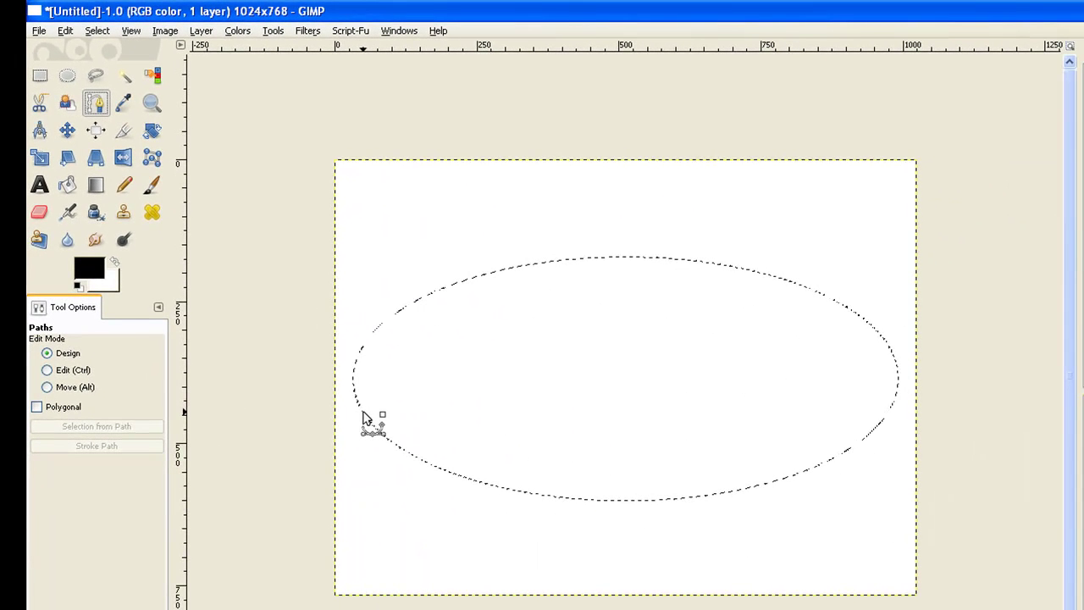
click(363, 414)
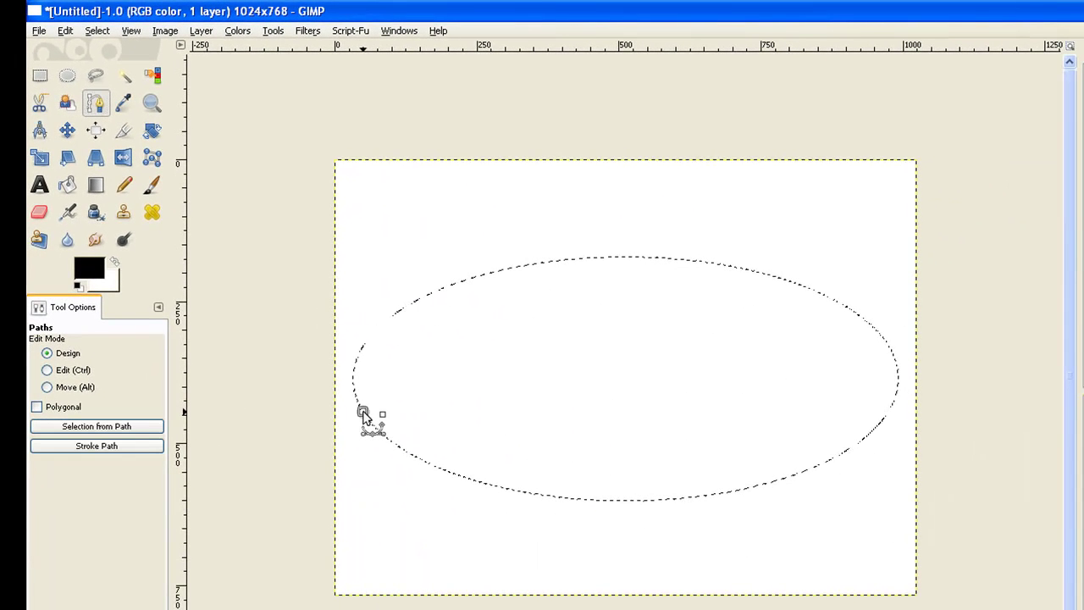
click(616, 257)
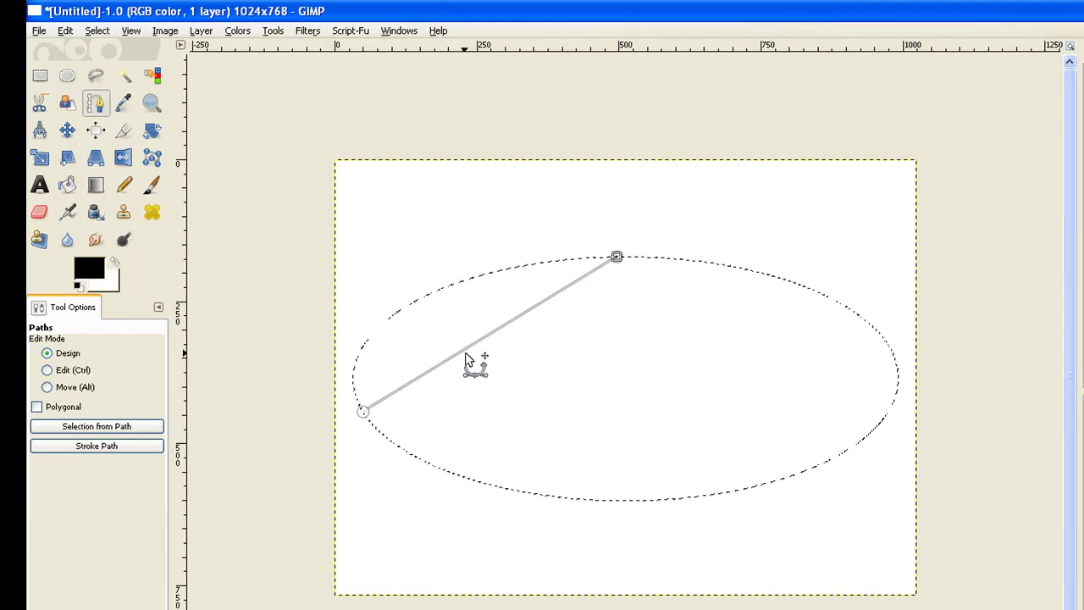
drag(465, 354, 428, 302)
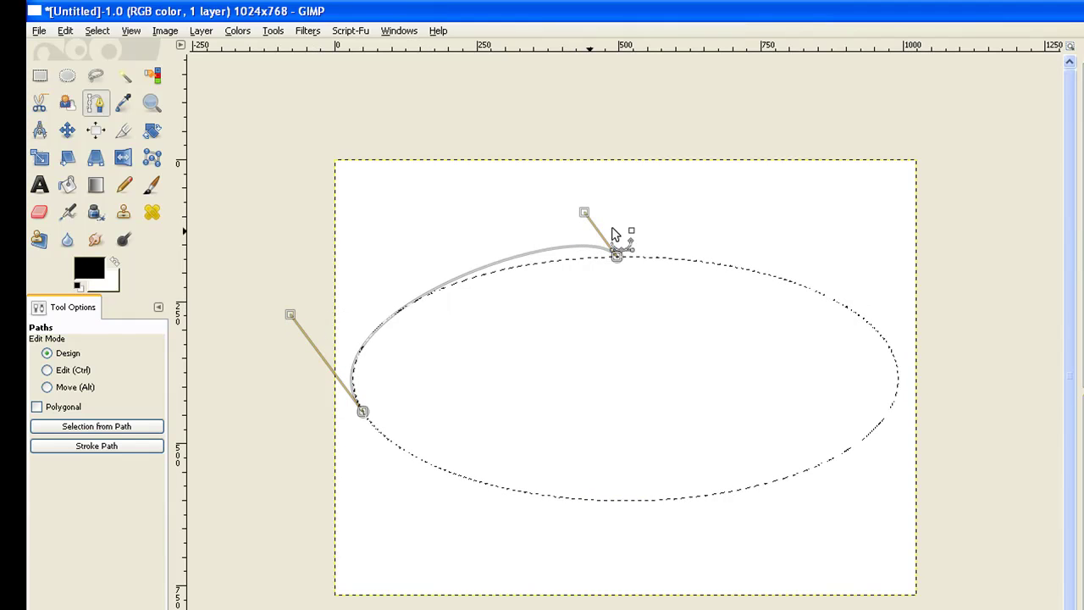
drag(584, 213, 551, 248)
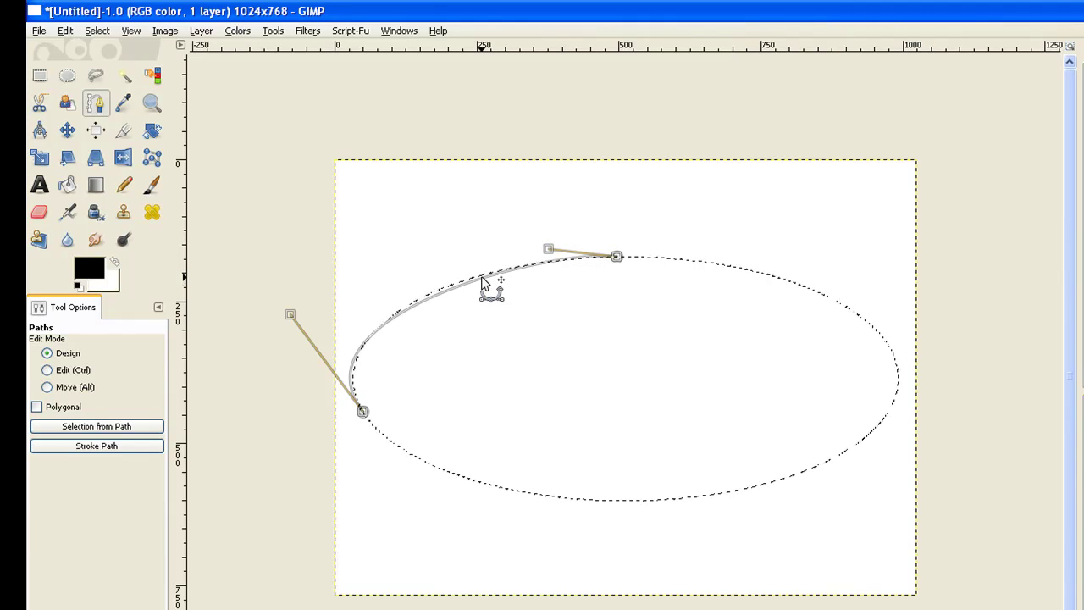
drag(481, 282, 484, 277)
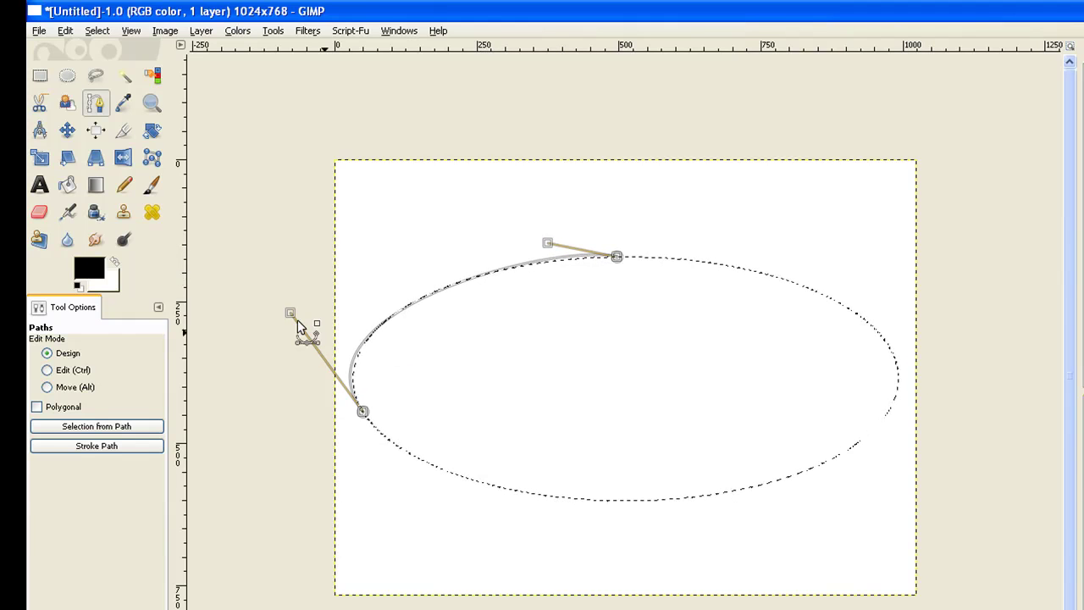
drag(297, 317, 298, 312)
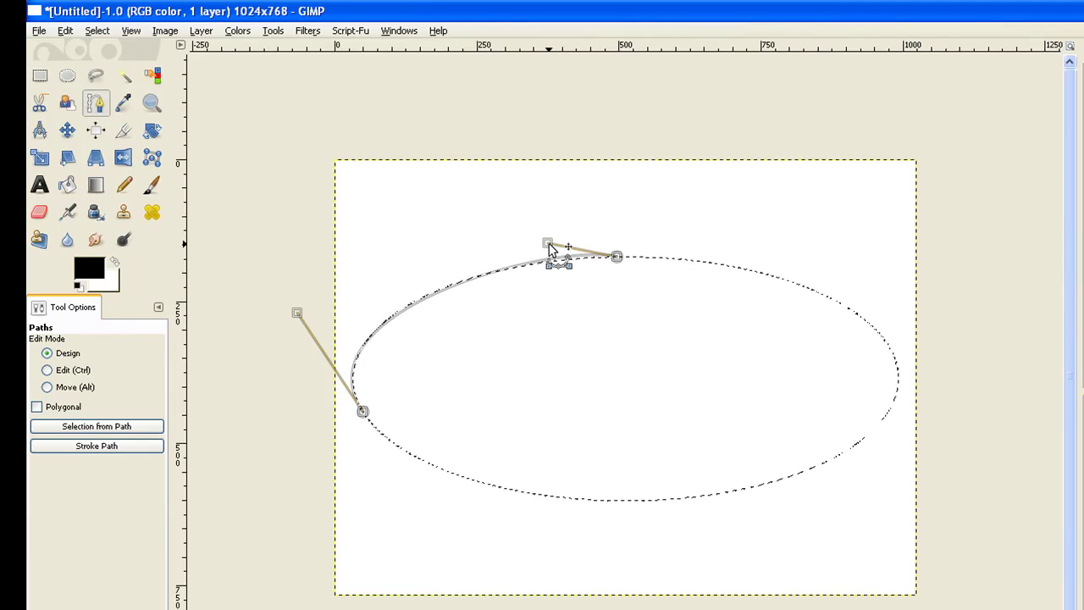
drag(549, 247, 551, 251)
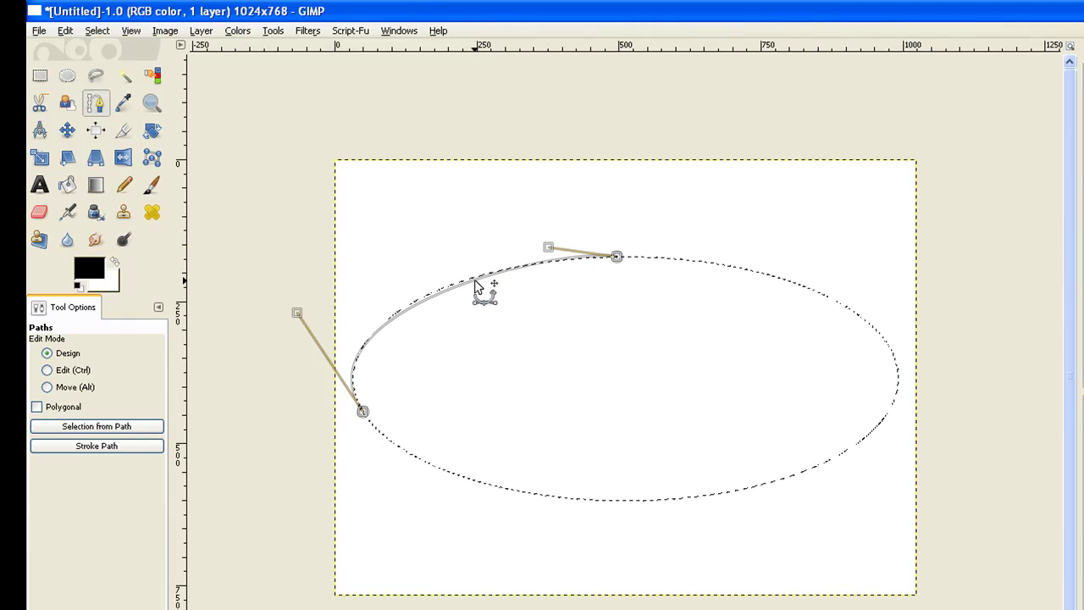
drag(475, 285, 475, 282)
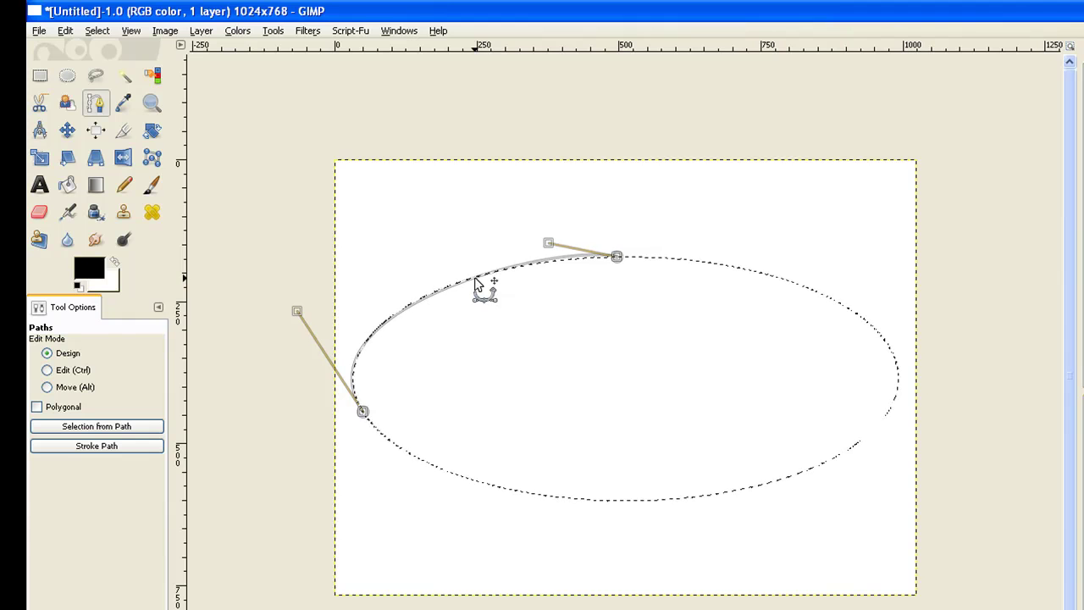
Set the Text tool to Segoe UI Bold Italic at size 25.
click(40, 188)
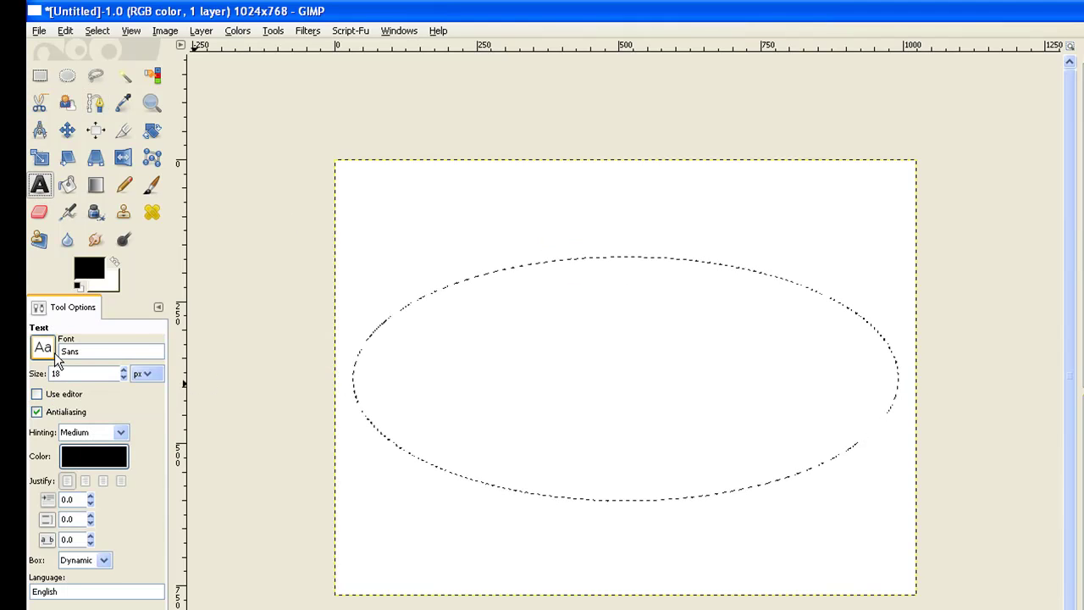
click(42, 347)
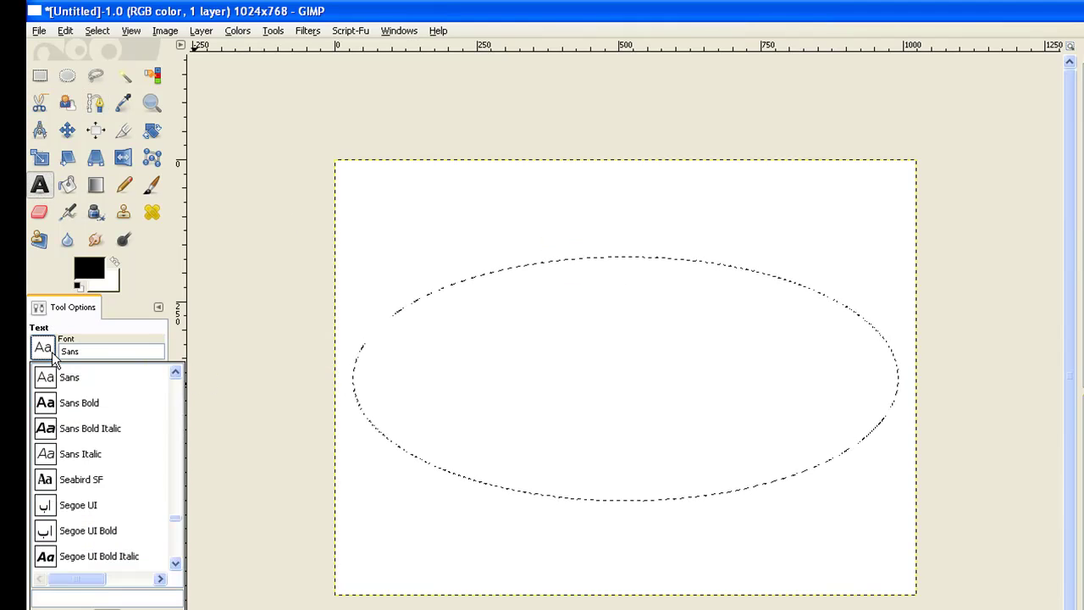
click(96, 556)
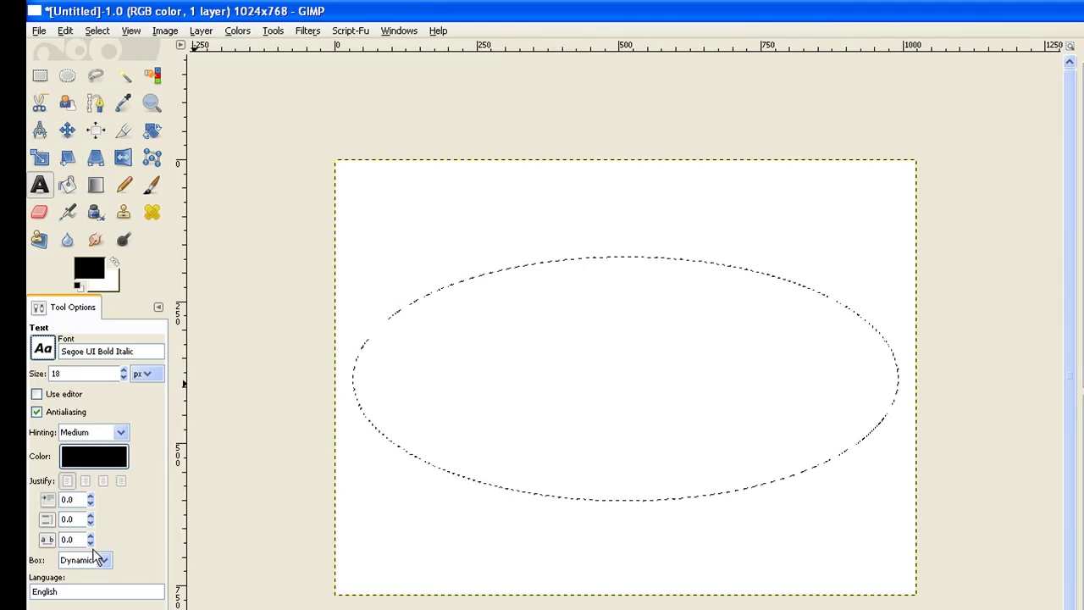
click(126, 371)
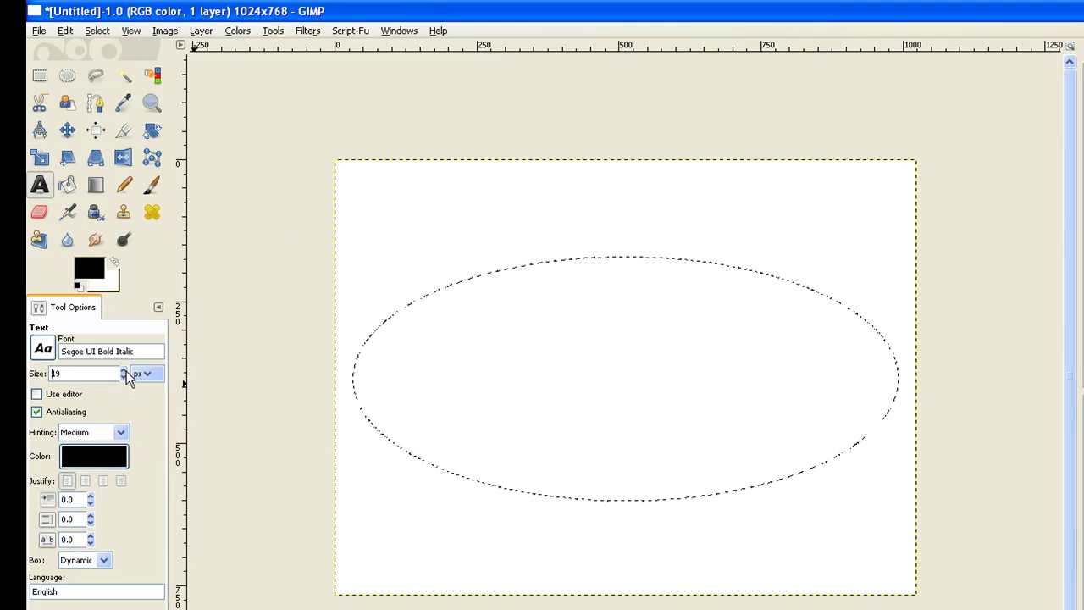
click(126, 370)
click(126, 371)
click(126, 371)
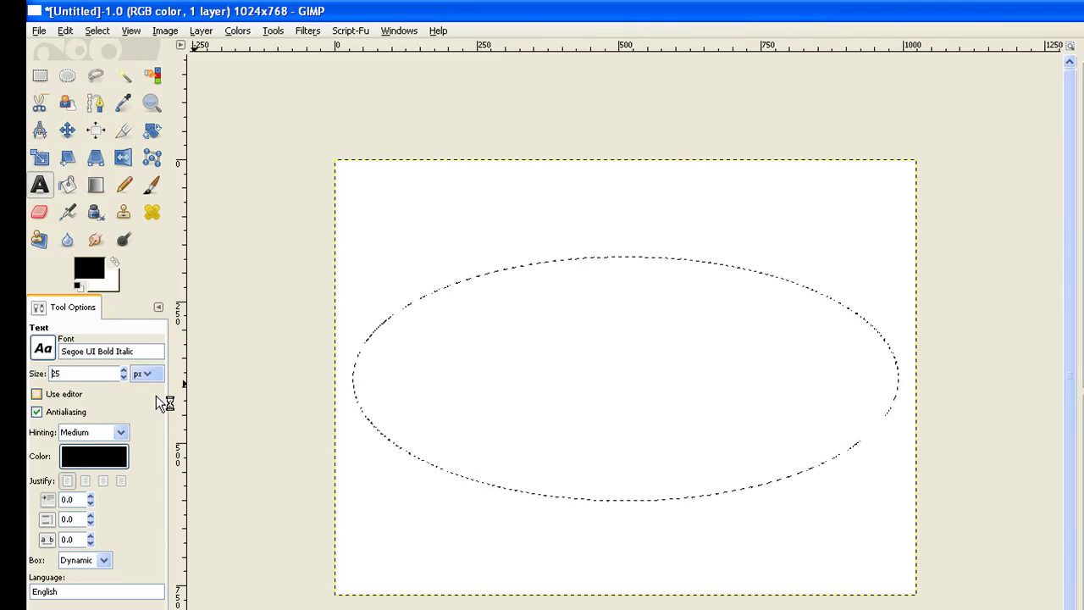
Type 'The text will start from the first point' inside the oval and enlarge it to 29 px.
click(407, 382)
text(The te)
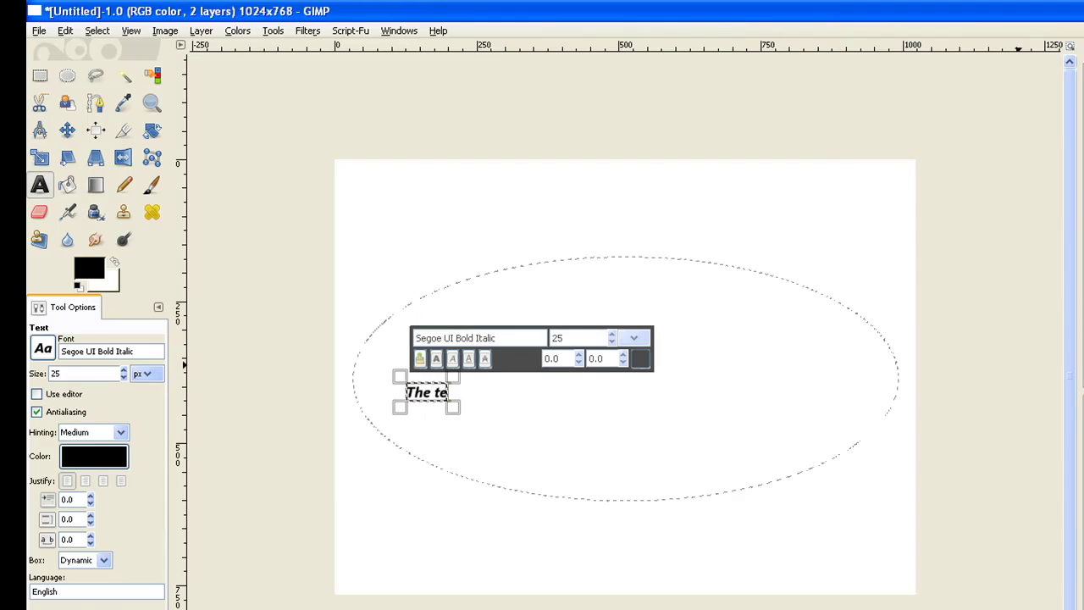
text(xt will start from th)
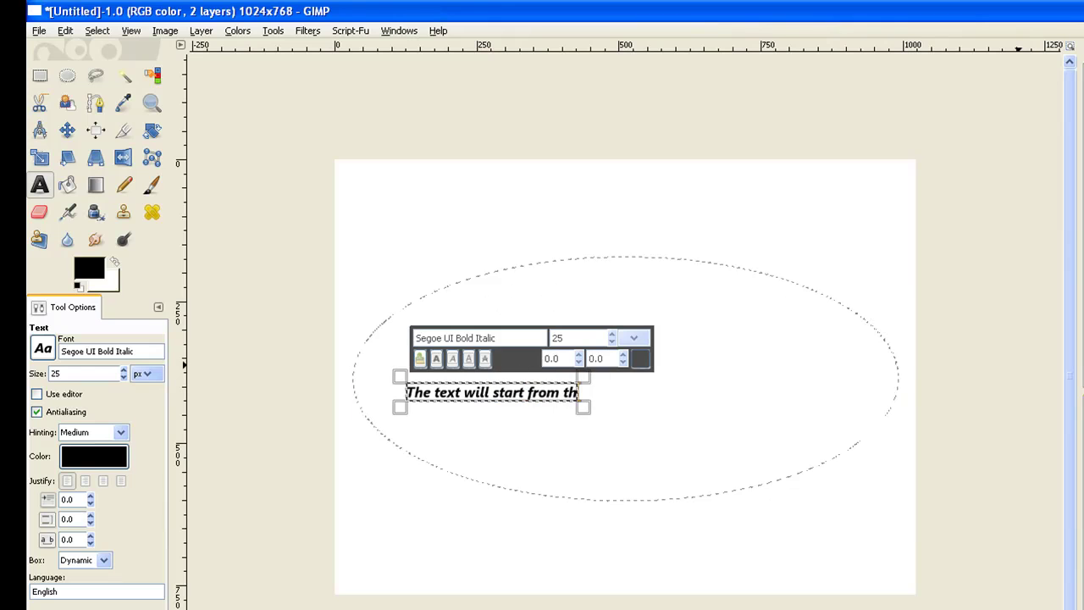
text(e first point)
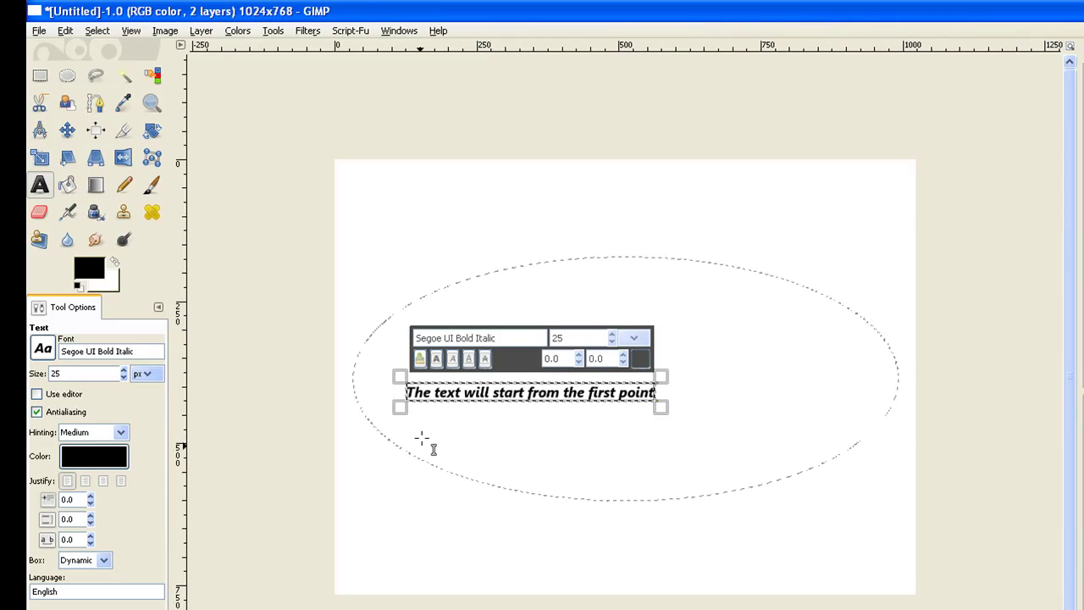
click(124, 370)
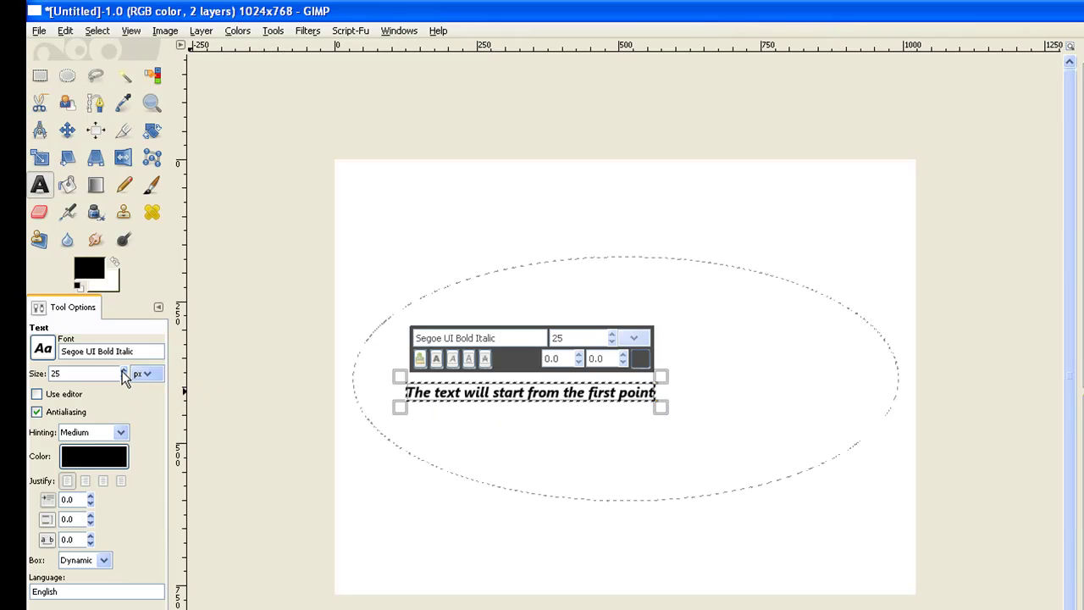
click(124, 370)
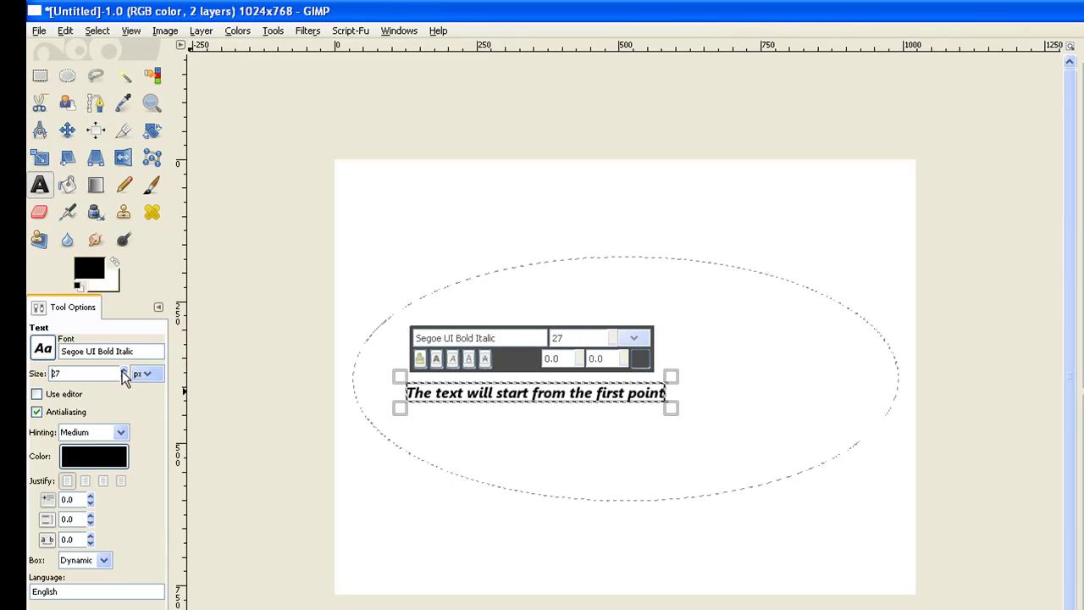
click(123, 370)
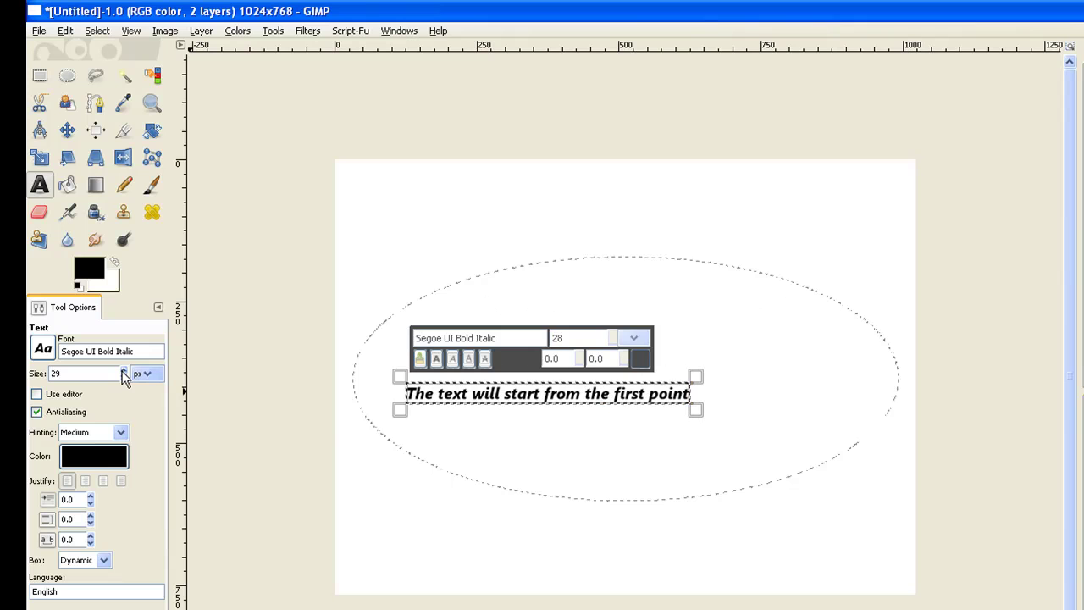
click(123, 370)
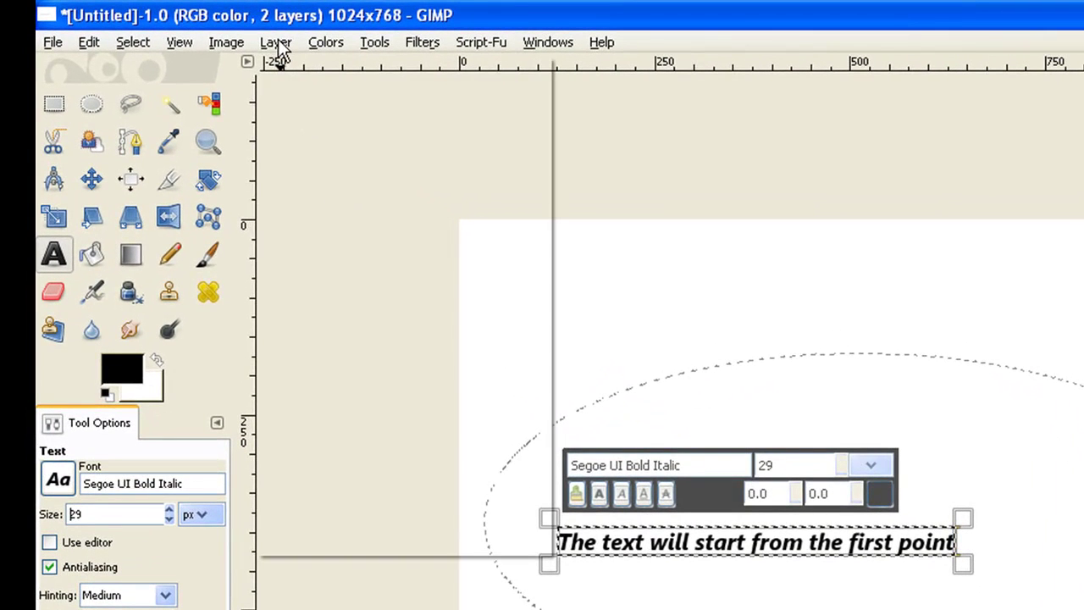
Apply Layer > Text along Path to the sentence, then delete the flat text layer.
click(216, 33)
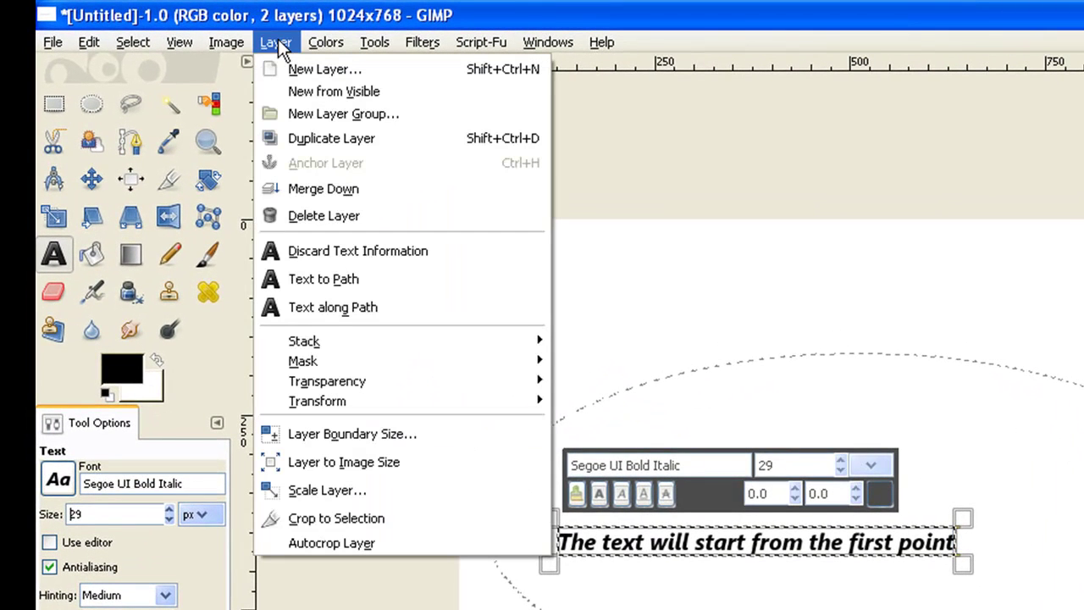
click(345, 308)
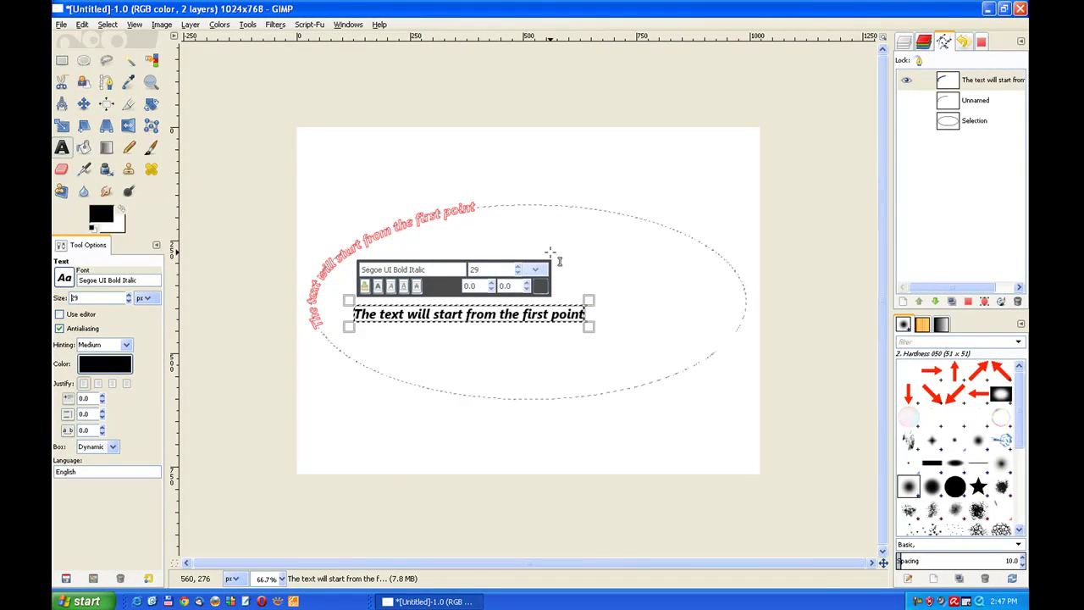
click(903, 43)
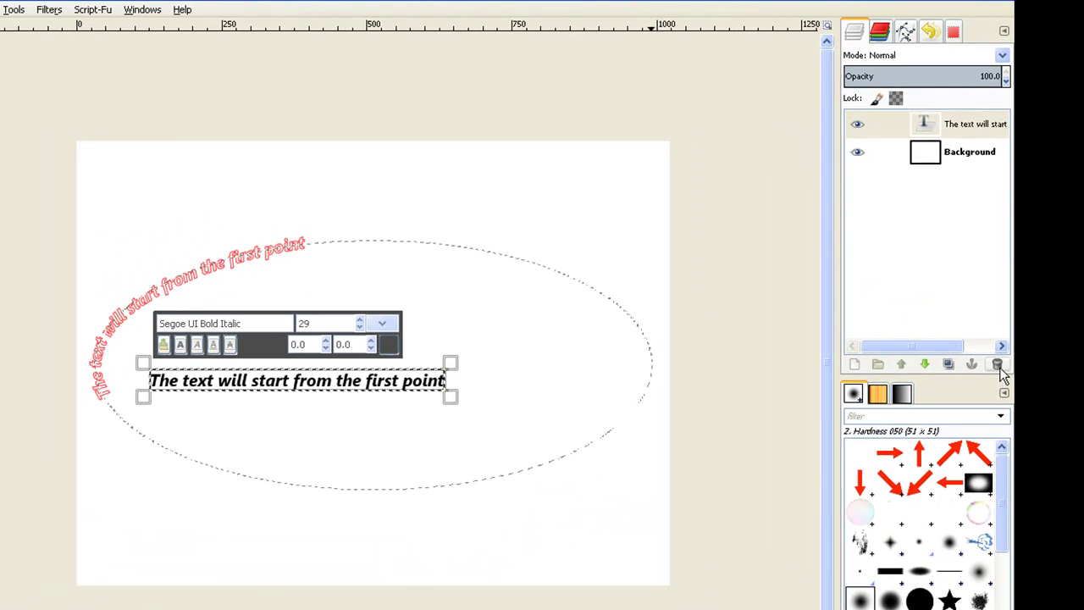
click(998, 364)
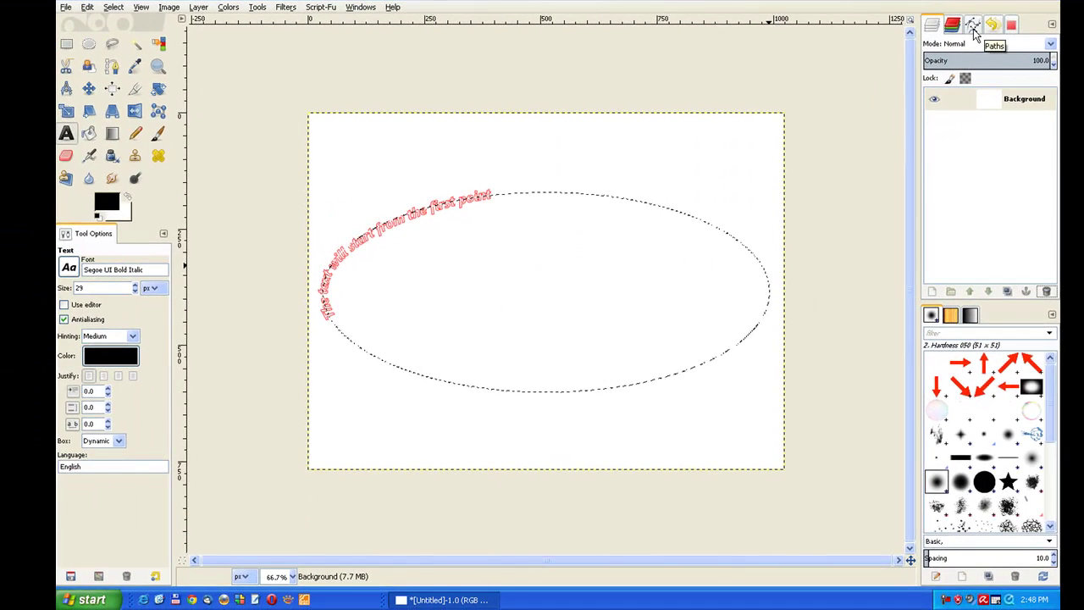
click(919, 32)
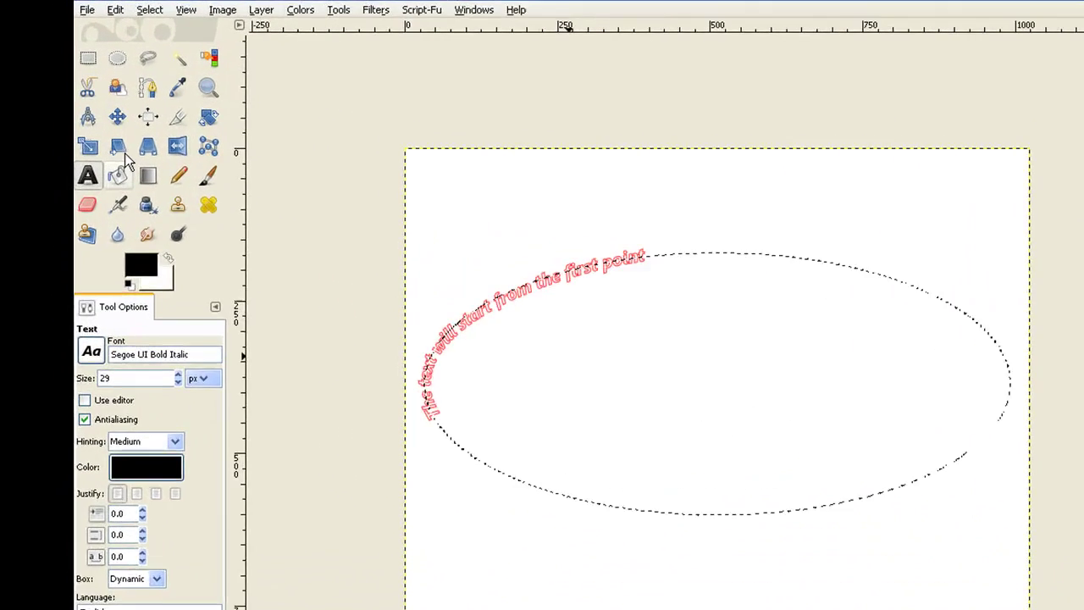
Draw a second path from the oval's lower left to its right edge, curved along the bottom.
click(147, 87)
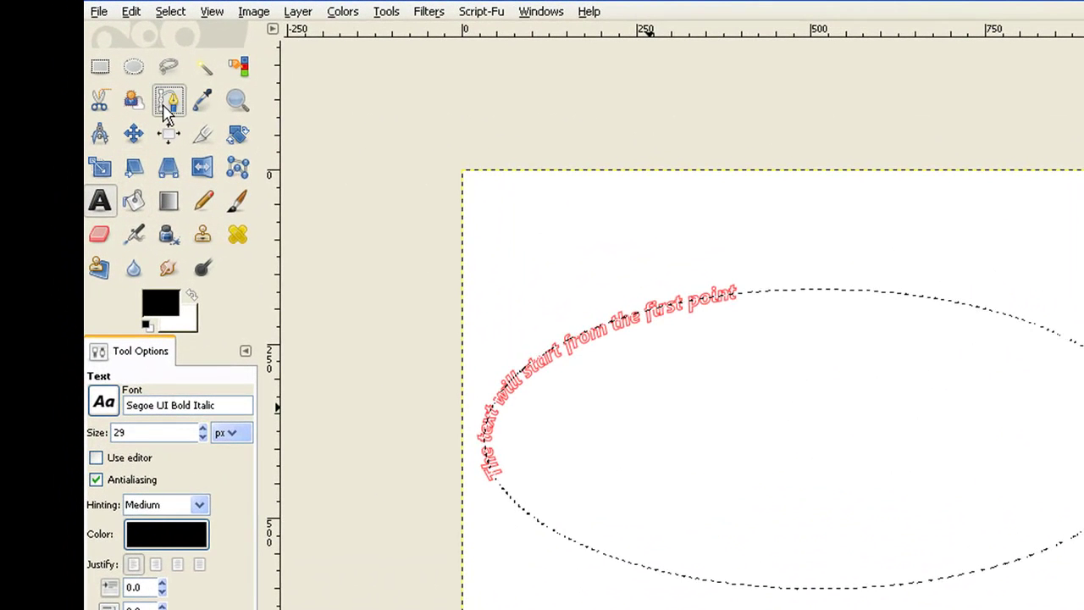
click(631, 566)
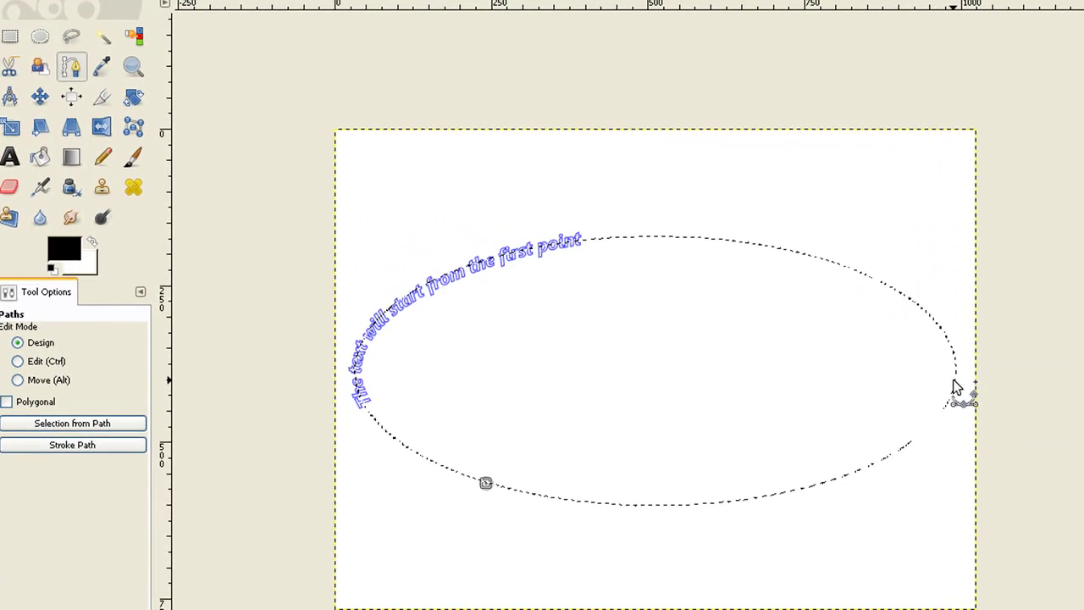
click(952, 381)
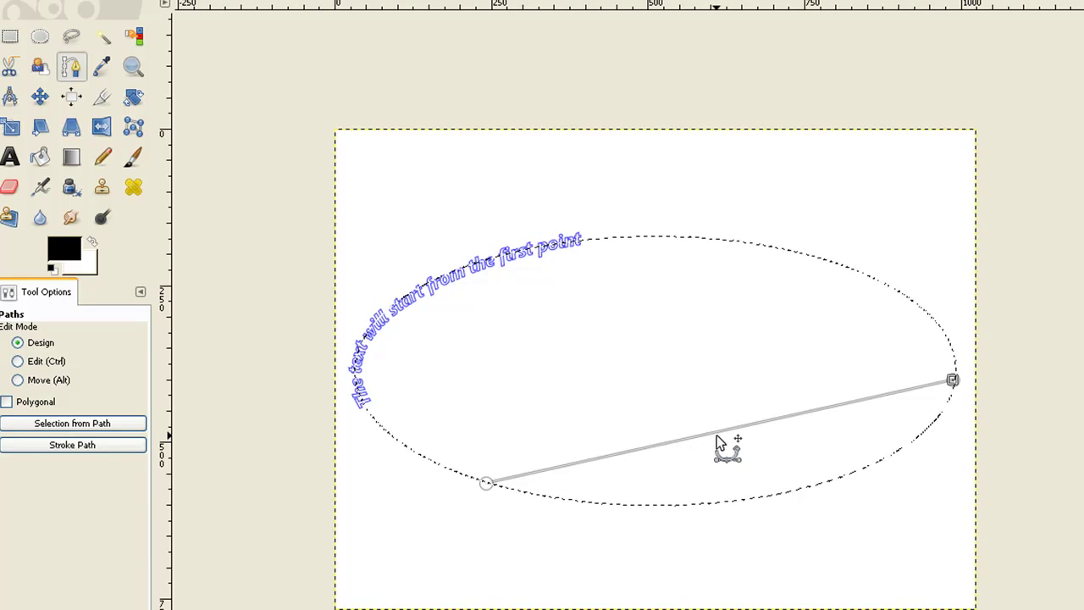
drag(717, 441, 787, 504)
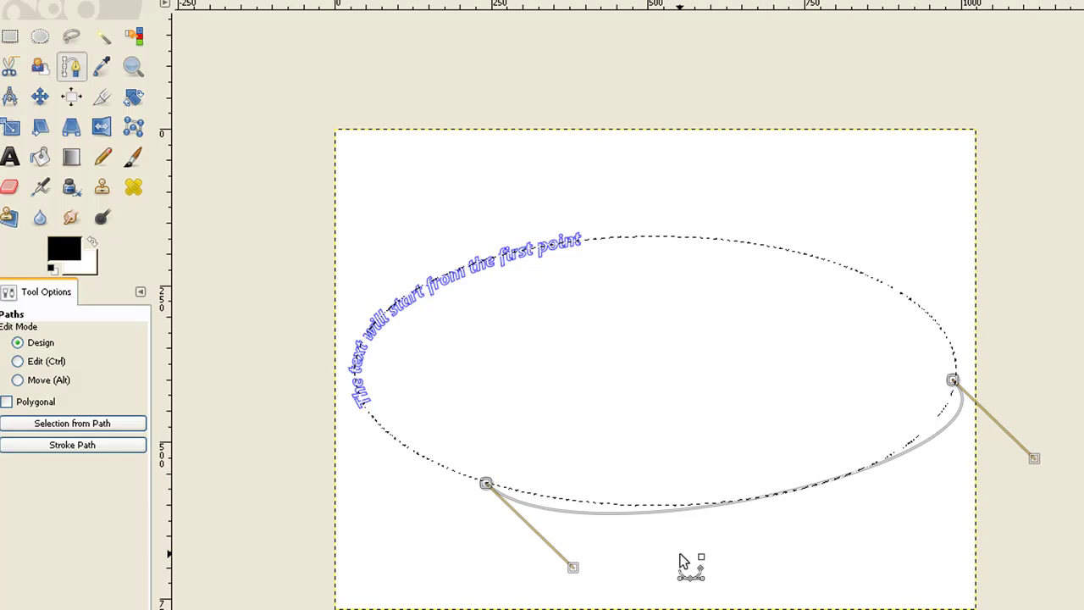
drag(575, 569, 649, 542)
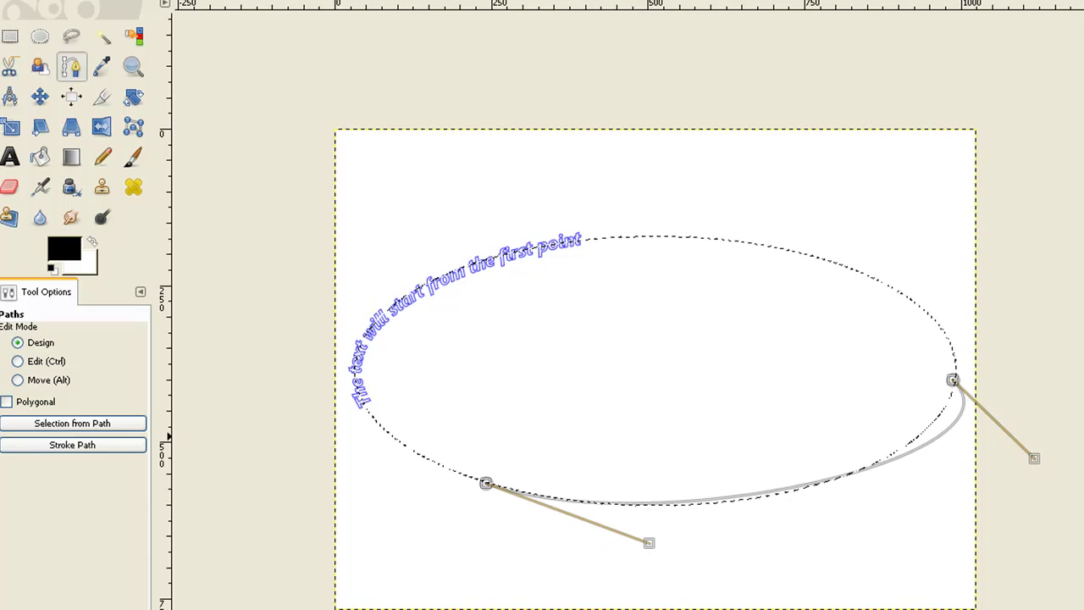
drag(1039, 460, 957, 486)
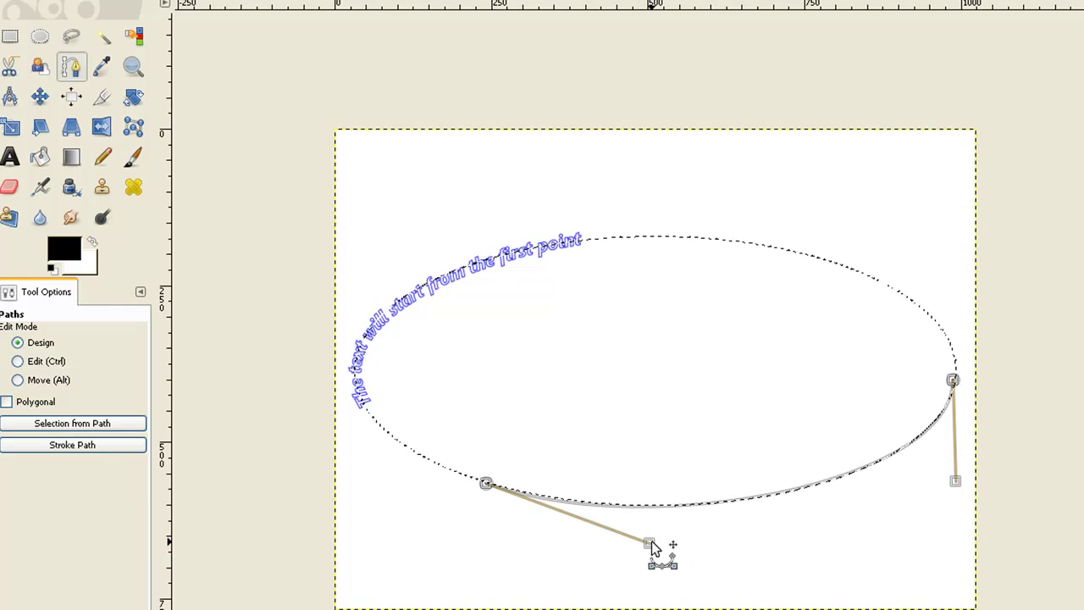
drag(650, 540, 654, 536)
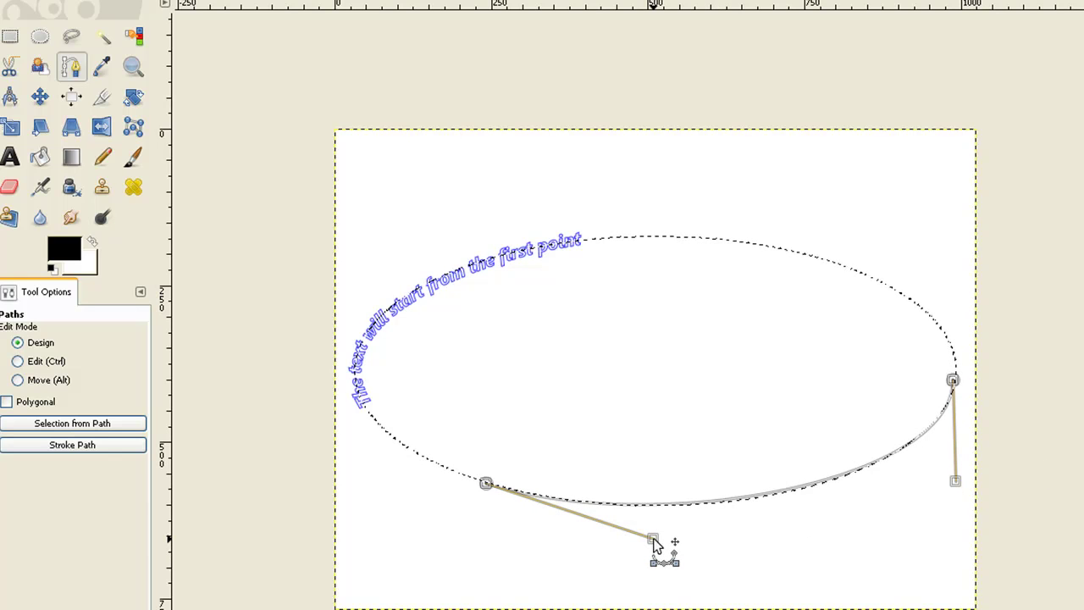
Start a new text box in the oval reading 'You don't need to flip the layer or make on'.
key(t)
click(497, 412)
text(Yo)
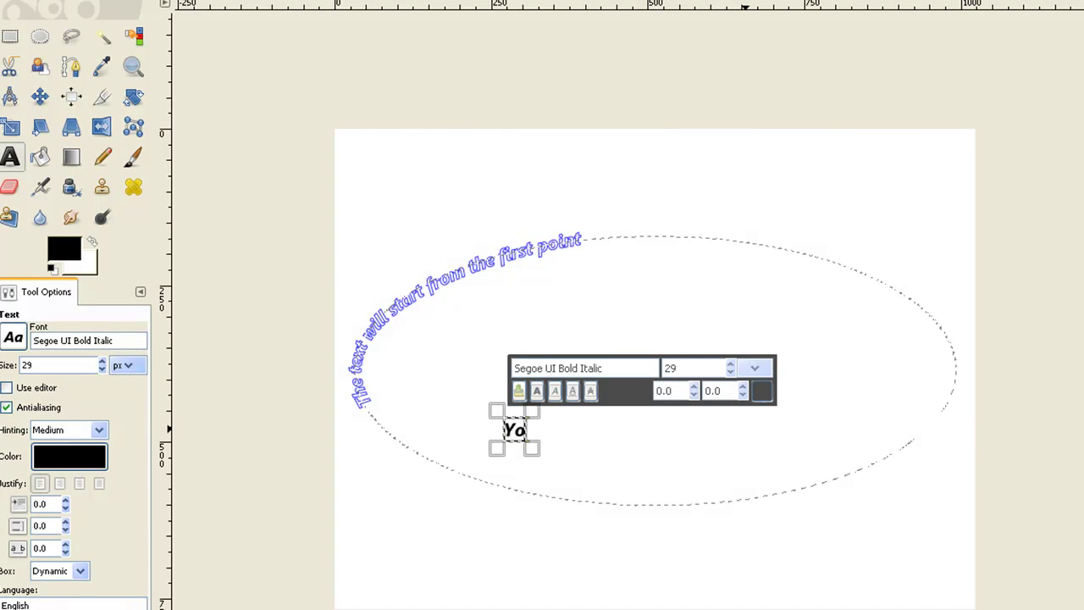
text(u don't need to flip the layer or make one)
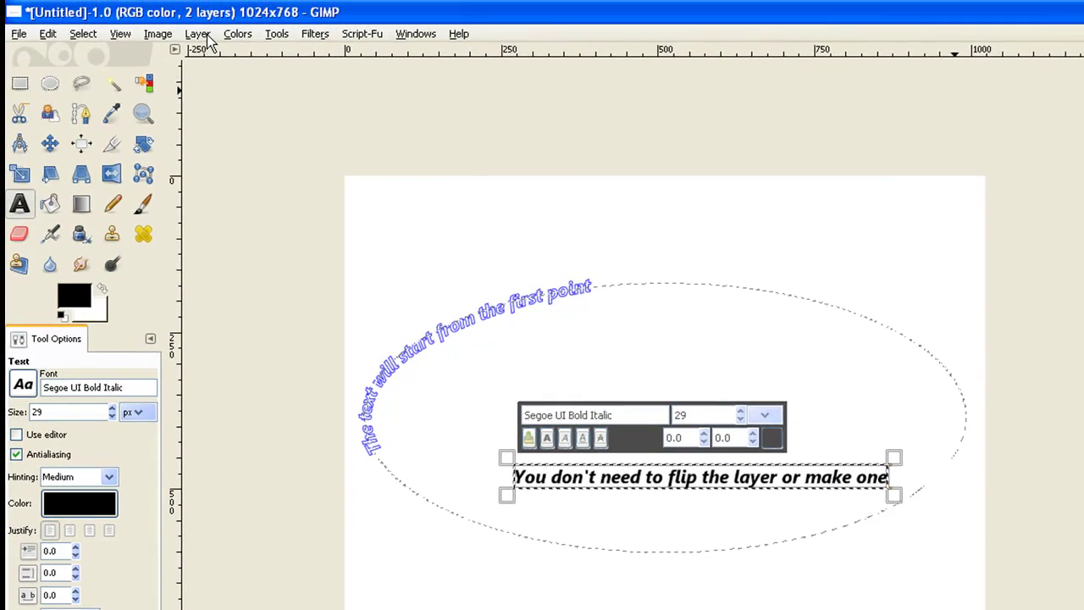
Apply Layer > Text along Path to wrap the second sentence along the bottom curve.
click(207, 38)
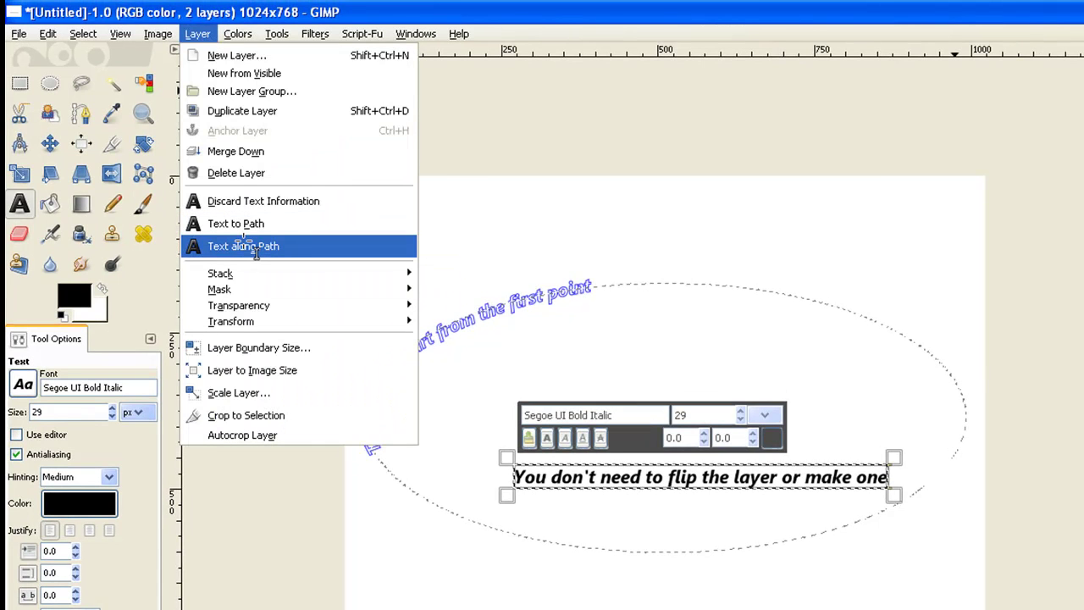
click(254, 247)
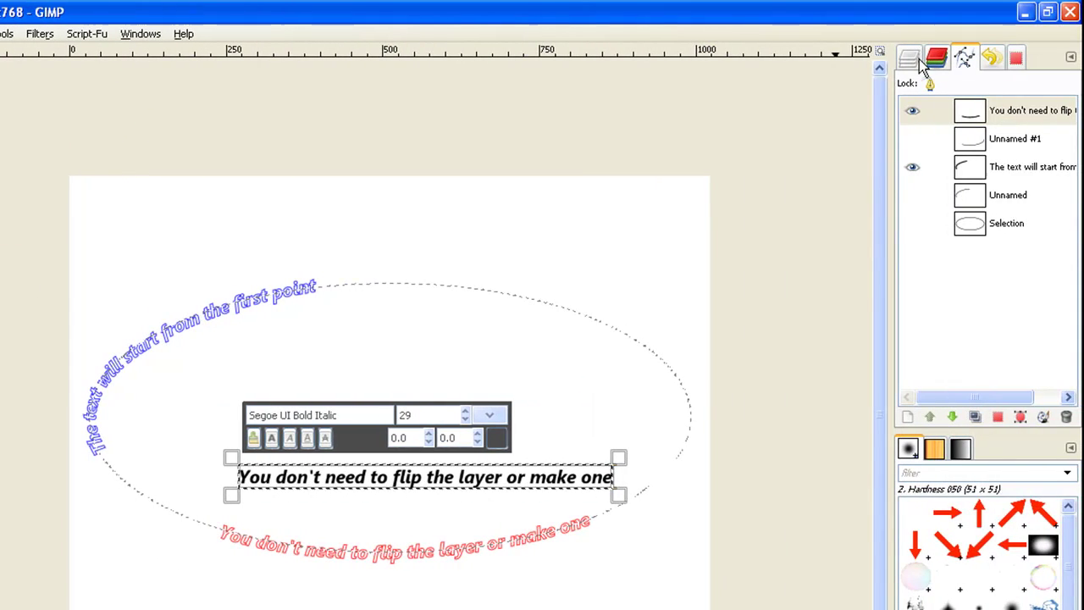
Delete the flat second text layer and convert the bottom sentence's text path into a selection.
click(913, 58)
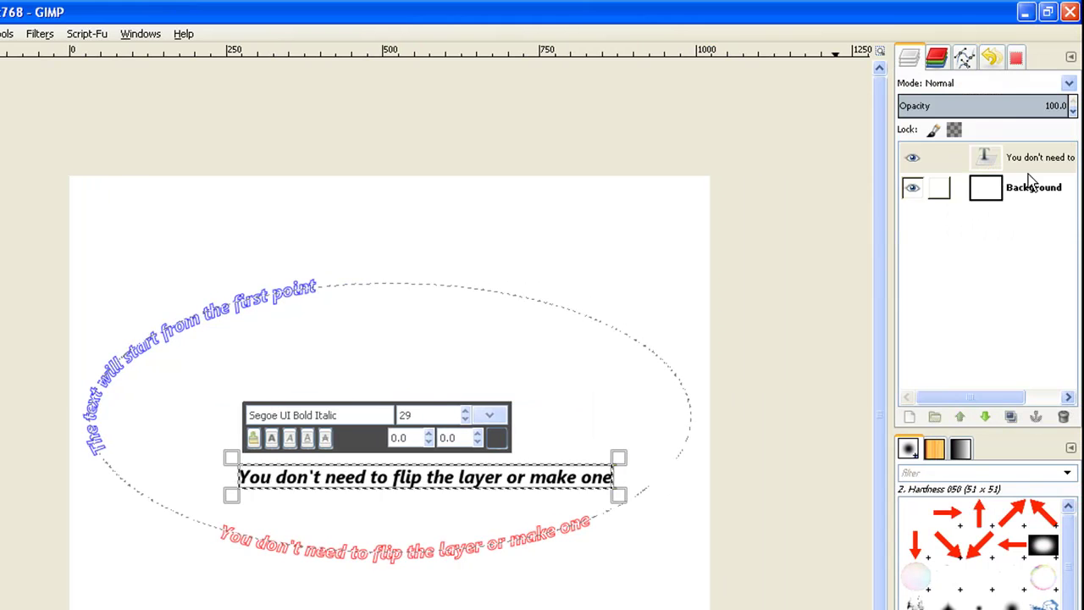
click(1064, 418)
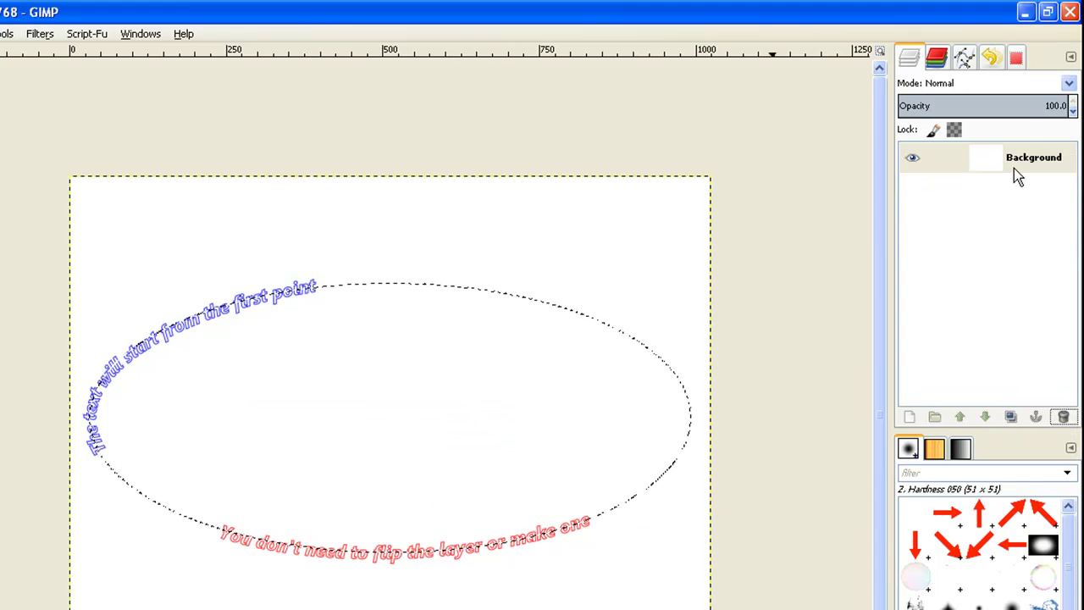
click(966, 60)
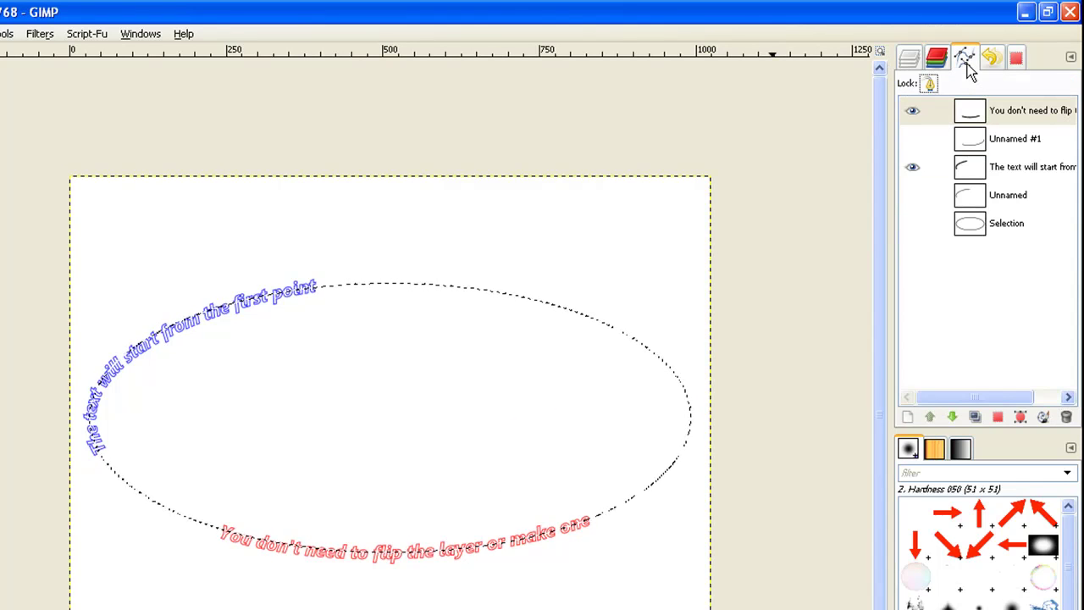
click(969, 118)
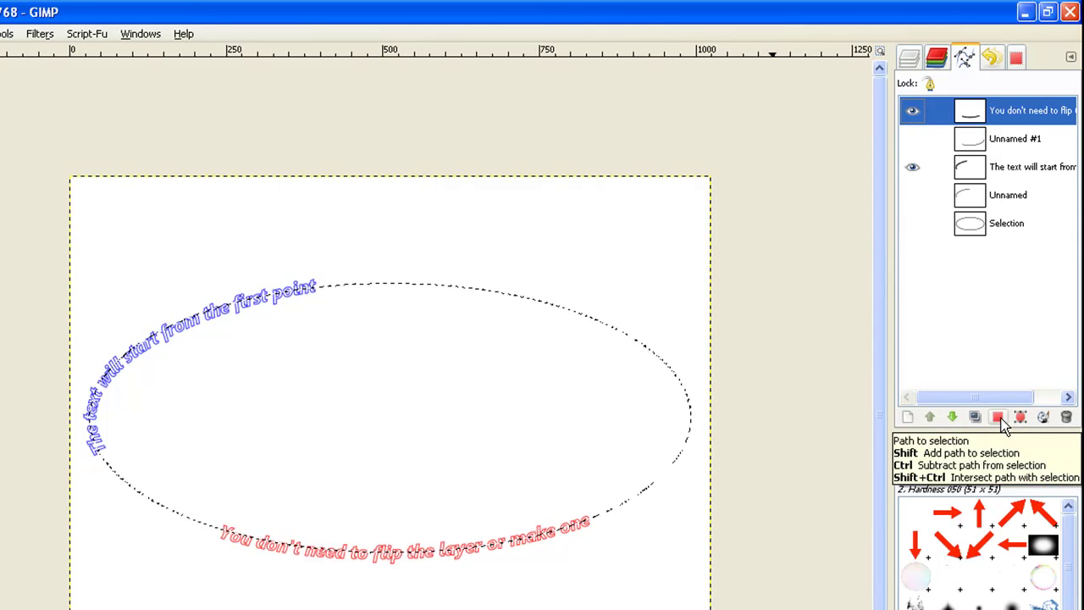
click(999, 418)
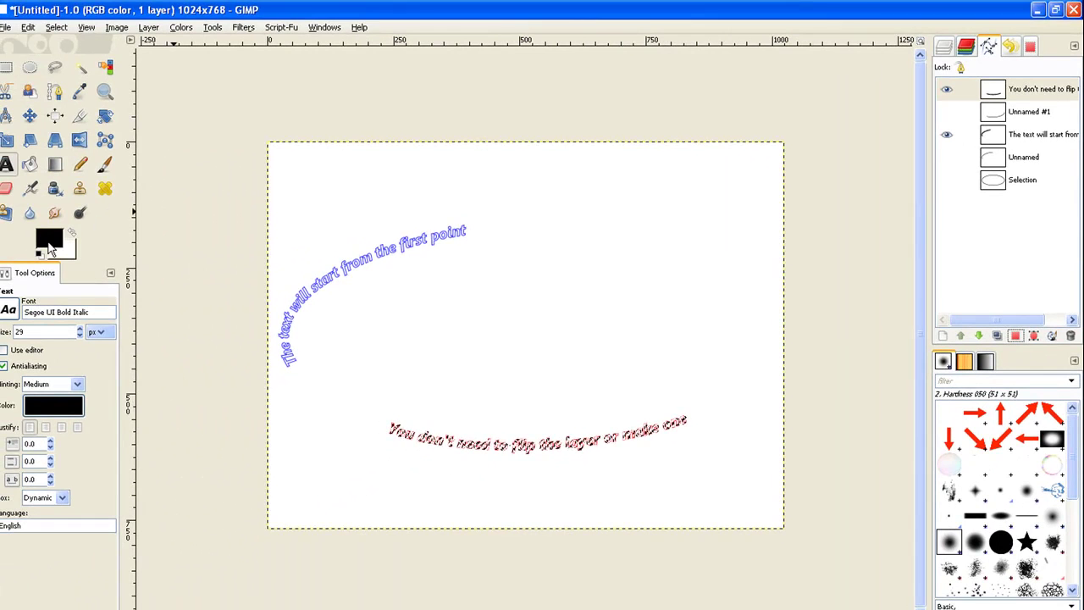
Set the foreground colour to red f80a2b and bucket-fill the bottom sentence, filling the whole selection.
click(48, 243)
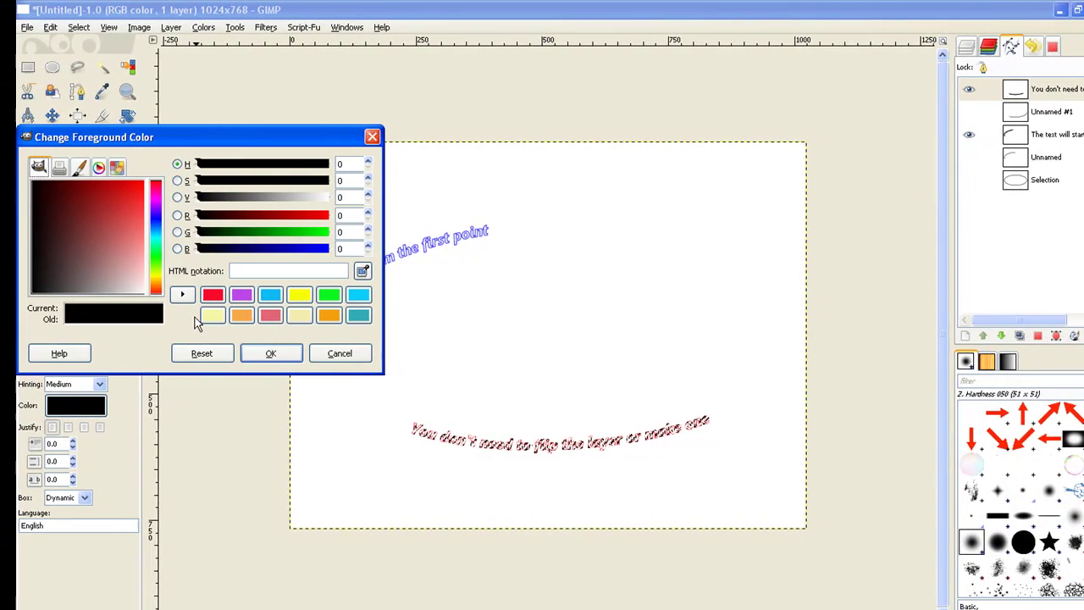
click(213, 295)
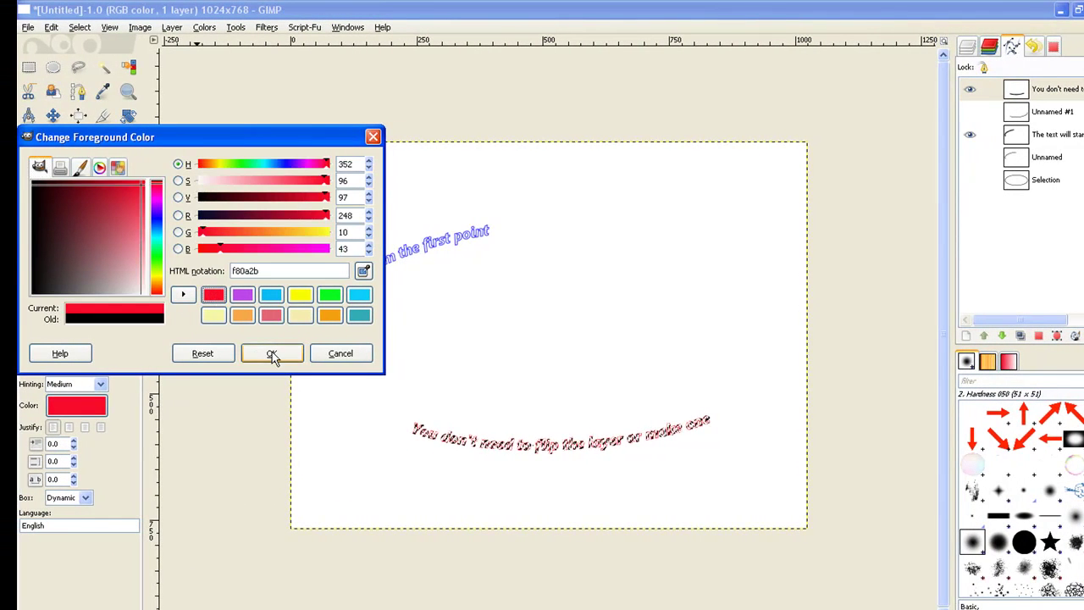
click(271, 354)
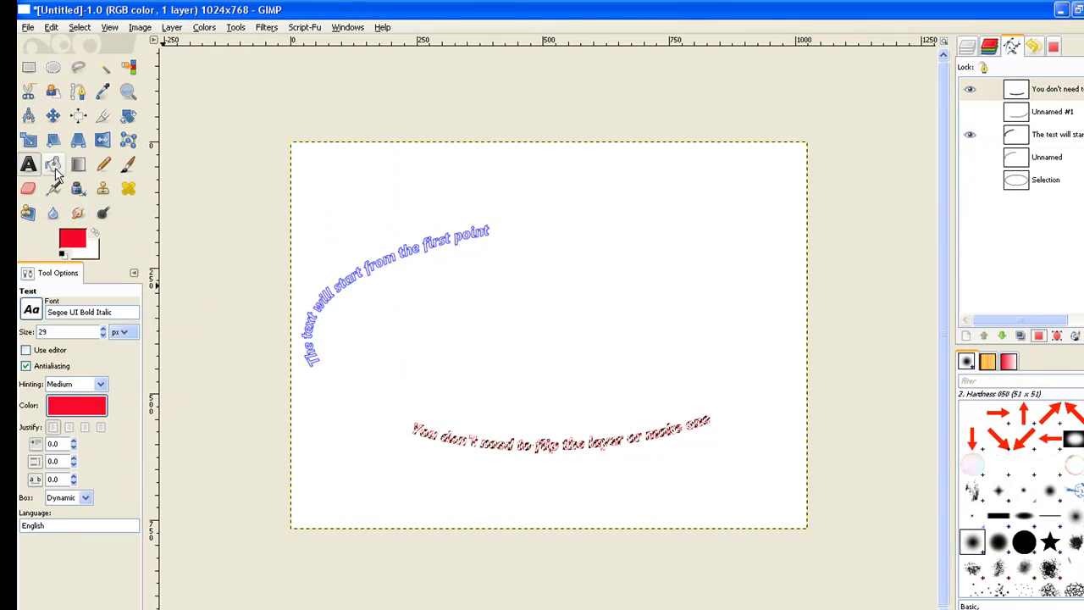
click(54, 166)
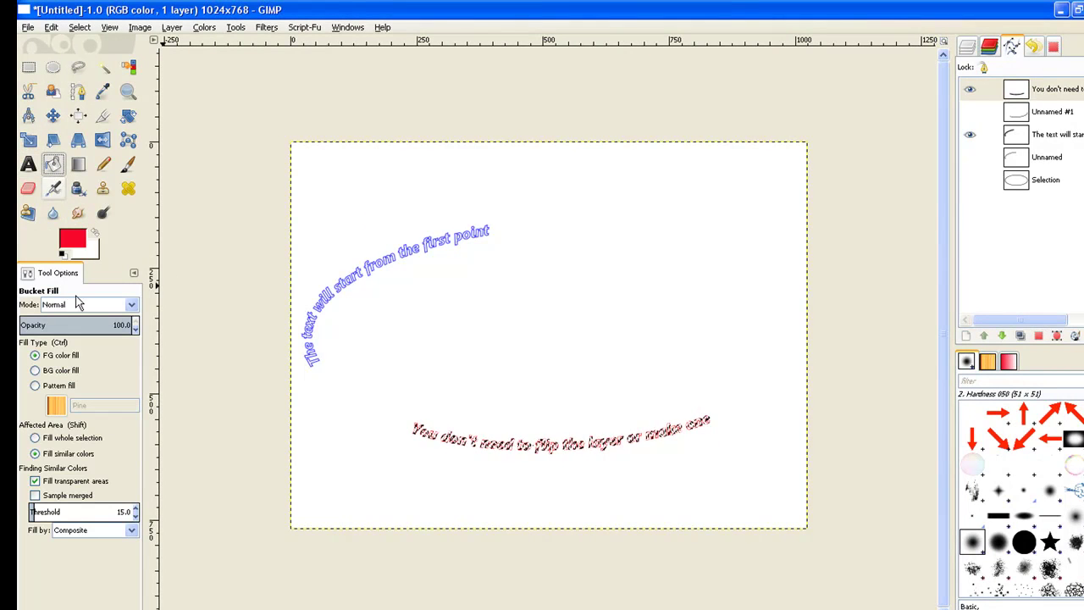
click(35, 438)
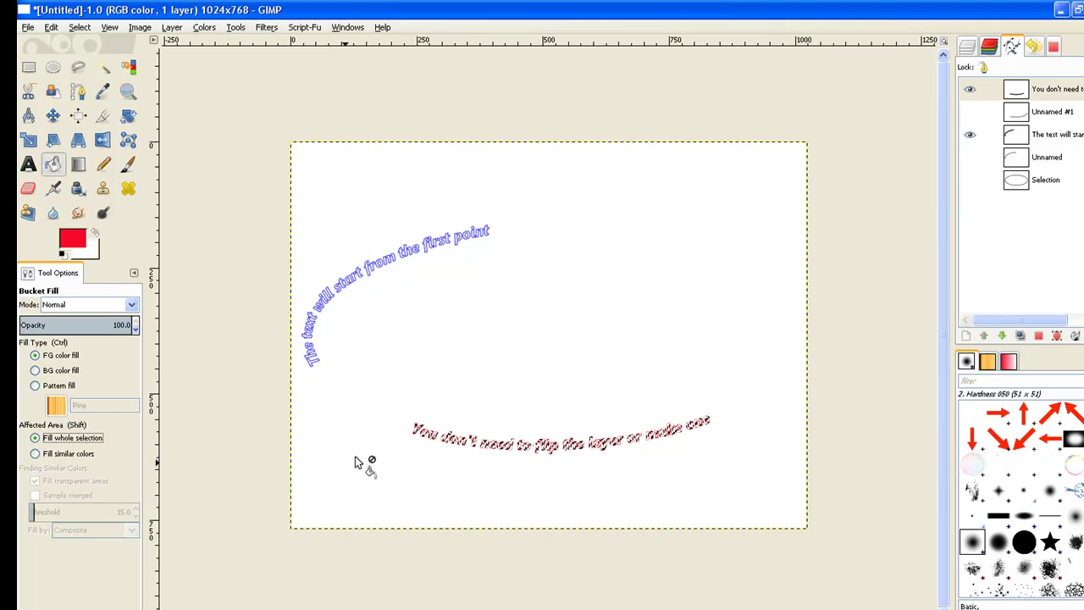
click(417, 431)
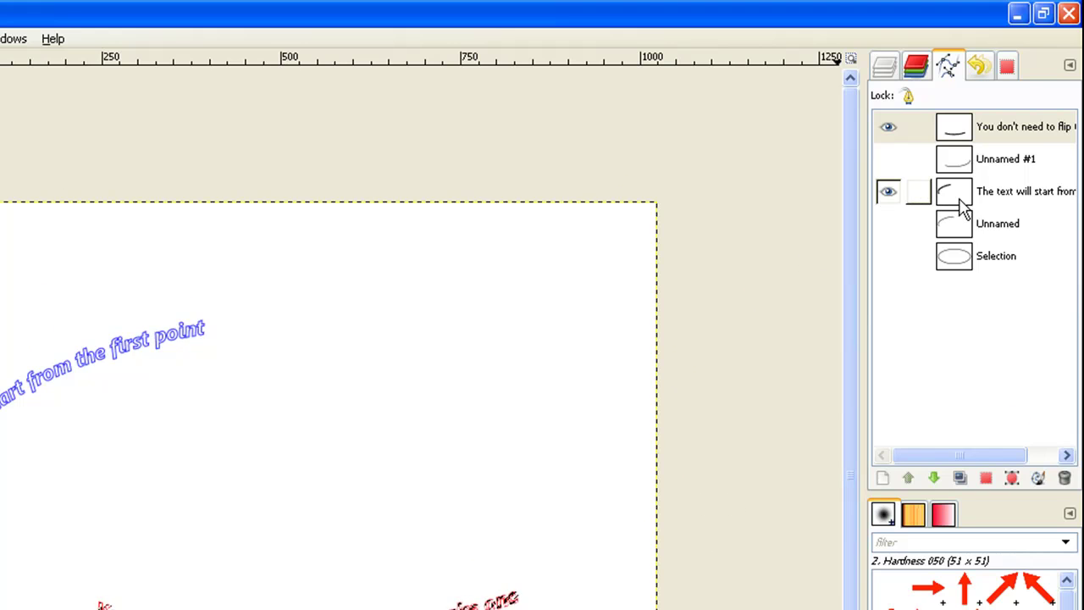
Convert the top sentence's path to a selection and fill it with red.
click(964, 210)
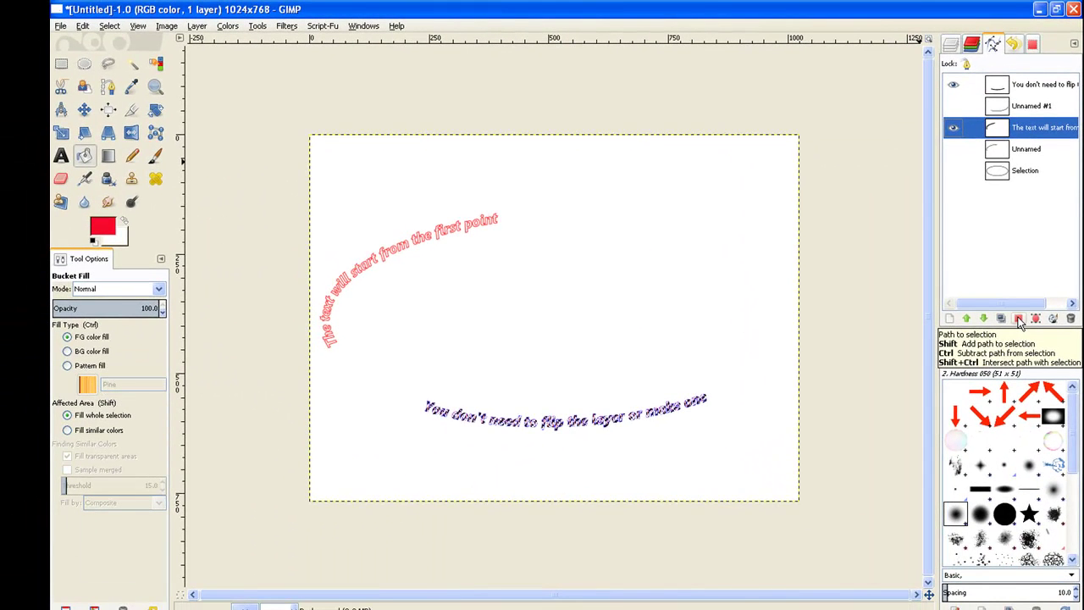
click(1019, 319)
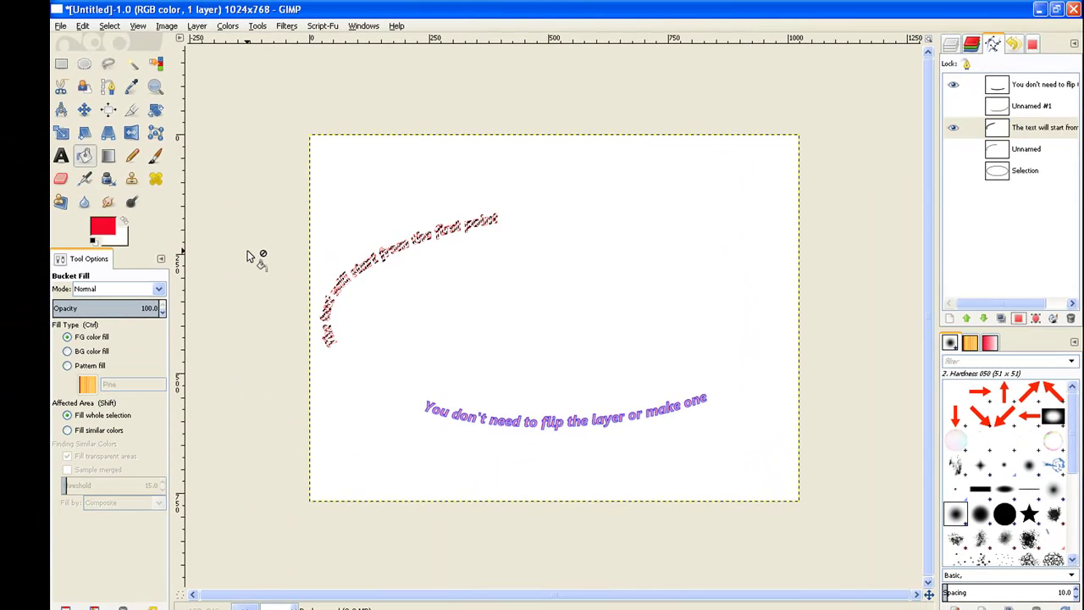
click(327, 323)
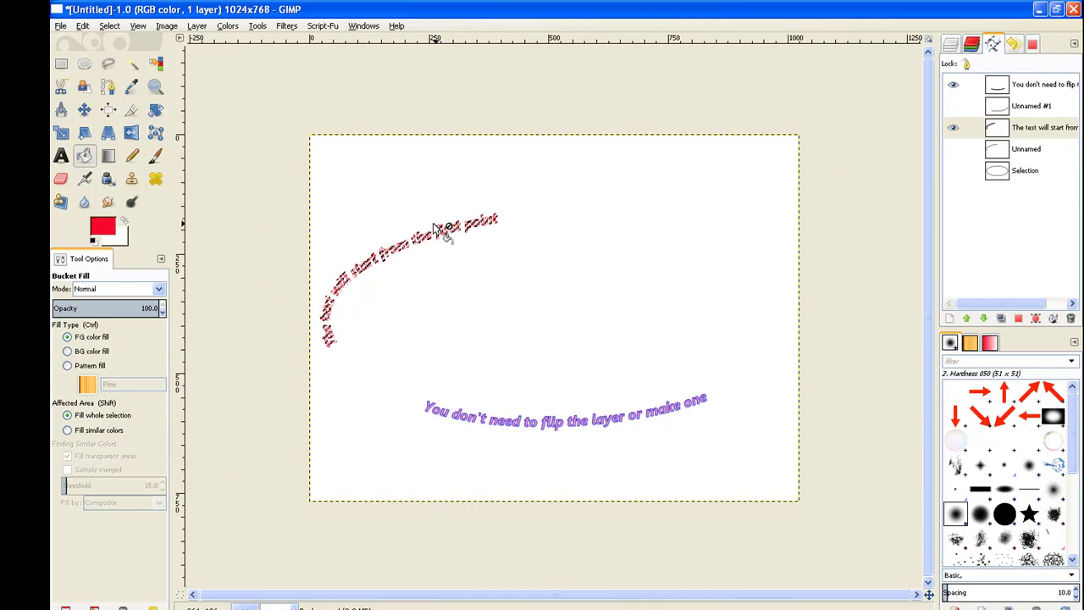
Clear the selection and reset colours to black foreground and white background.
click(109, 25)
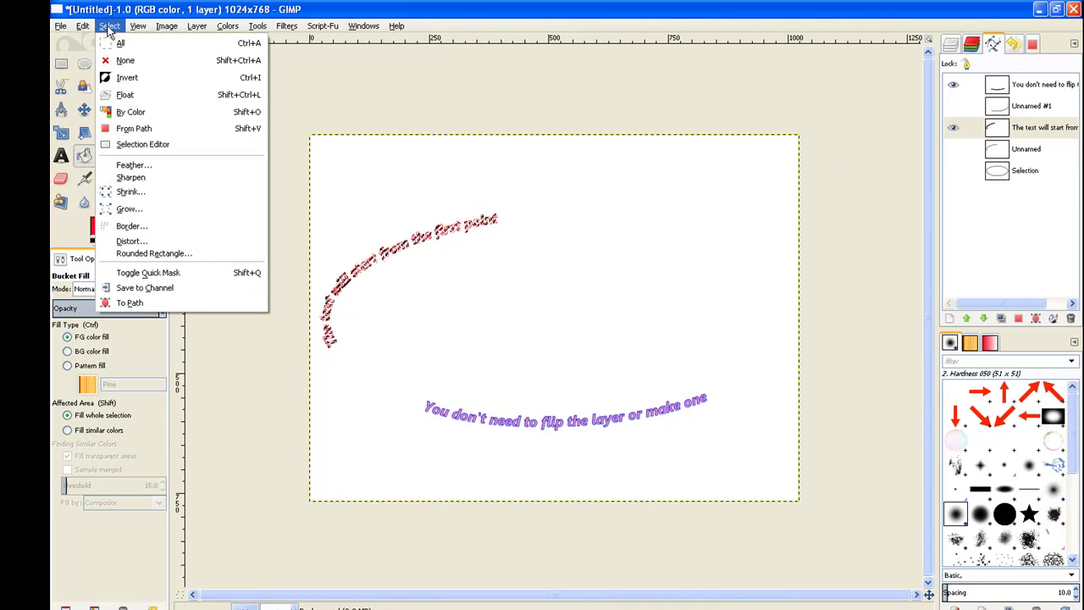
click(115, 64)
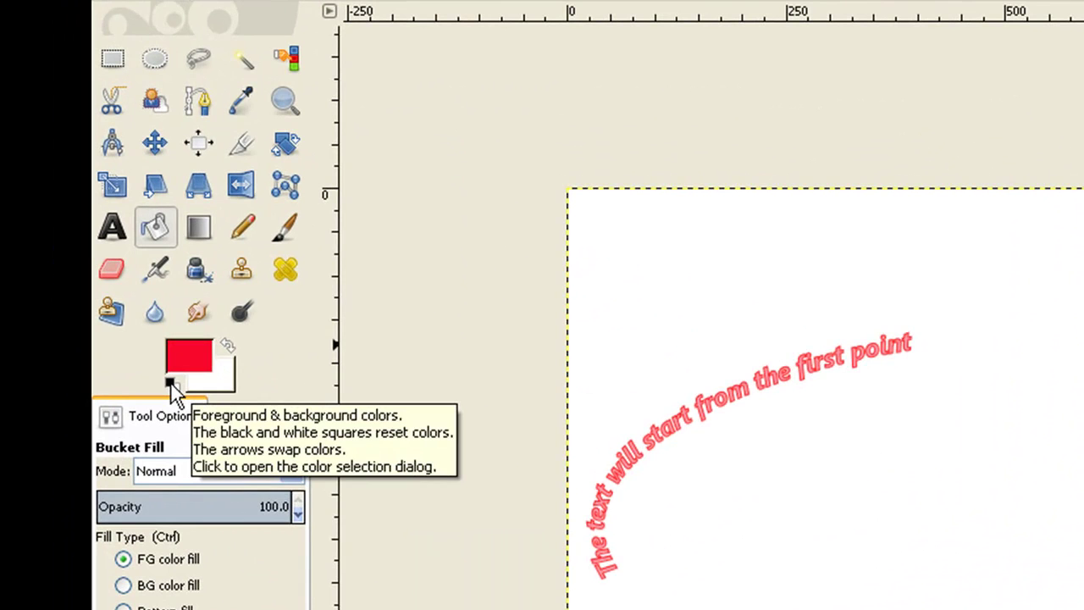
click(170, 383)
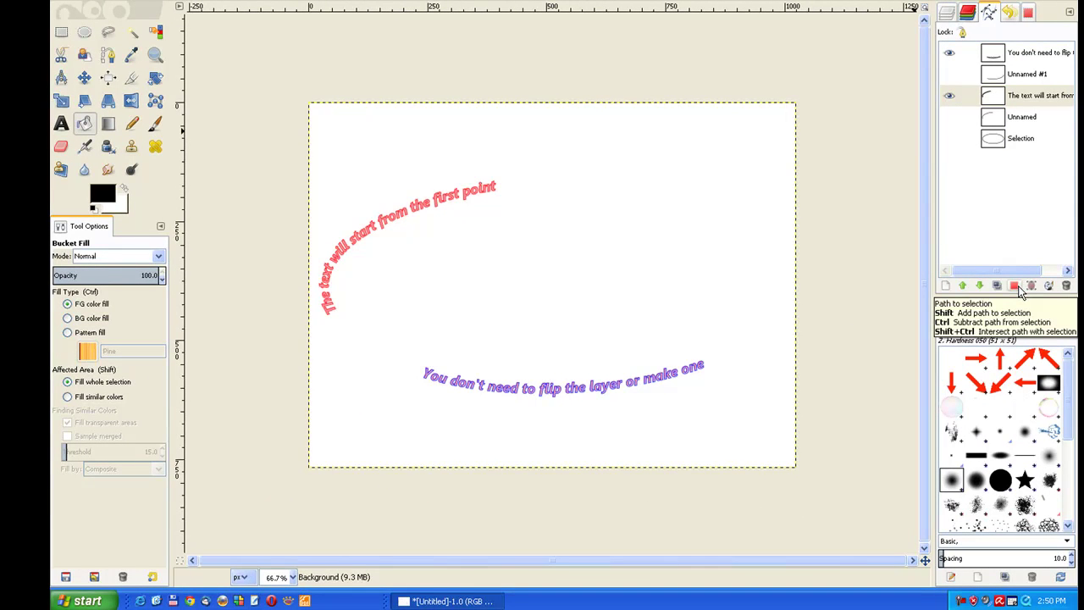
Turn the upper text path into a selection and stroke it with a 1 px black line.
click(1020, 290)
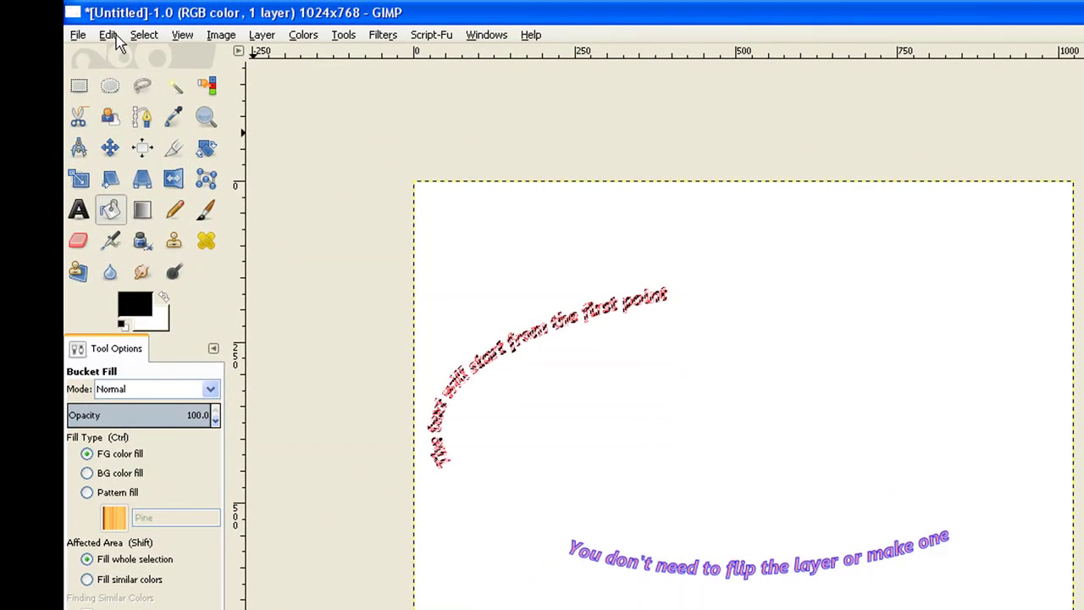
click(111, 37)
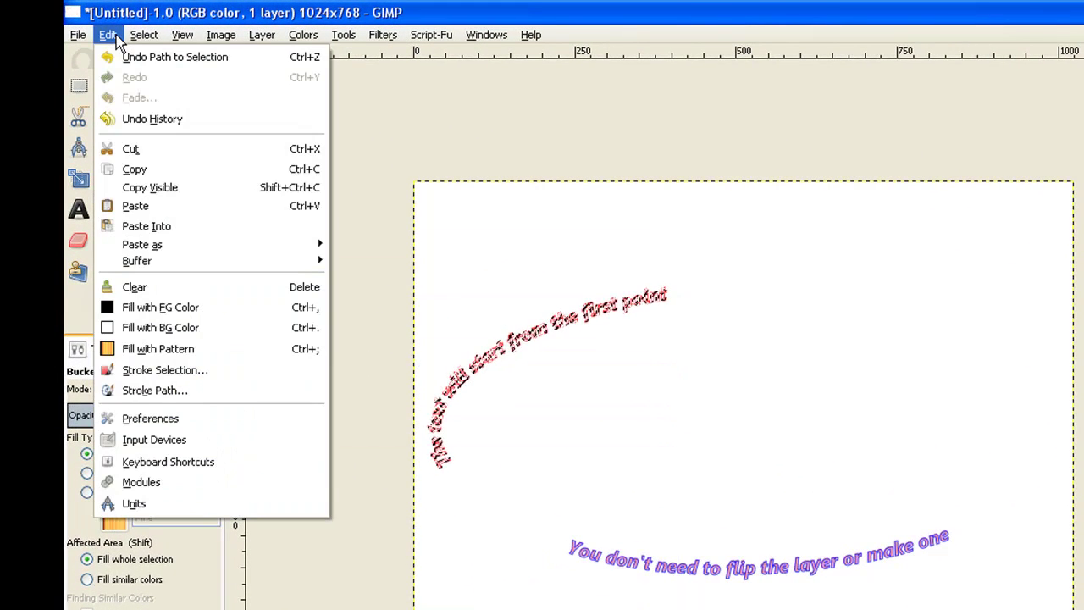
click(172, 373)
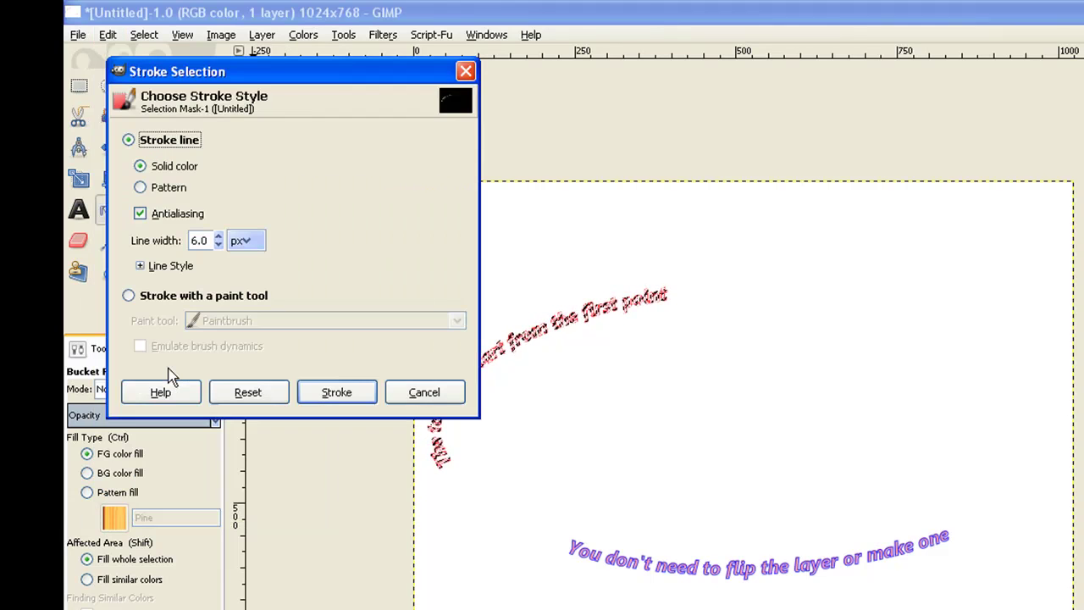
click(218, 244)
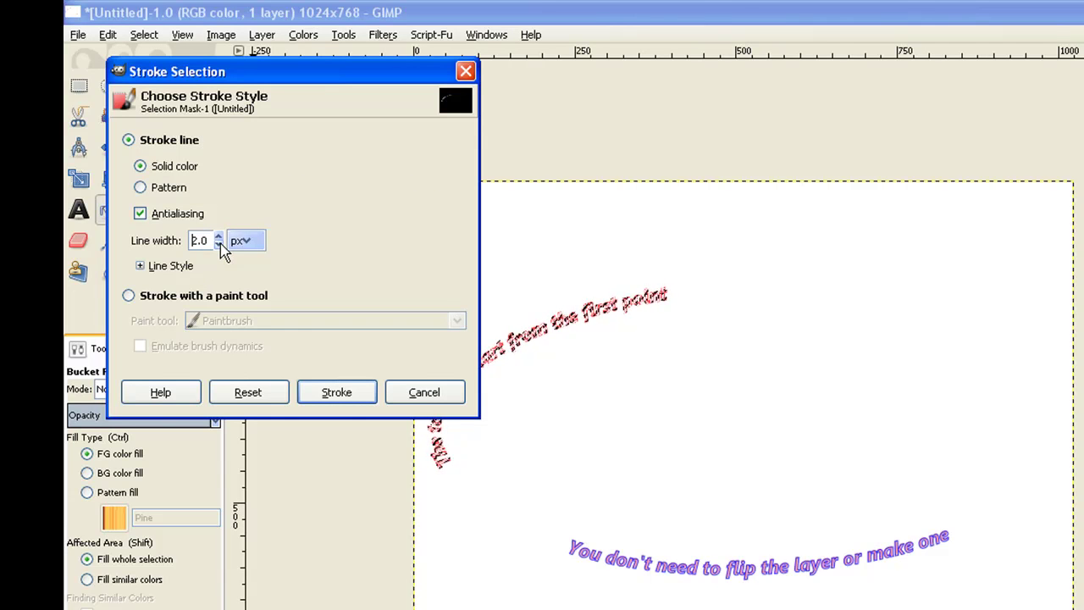
click(349, 398)
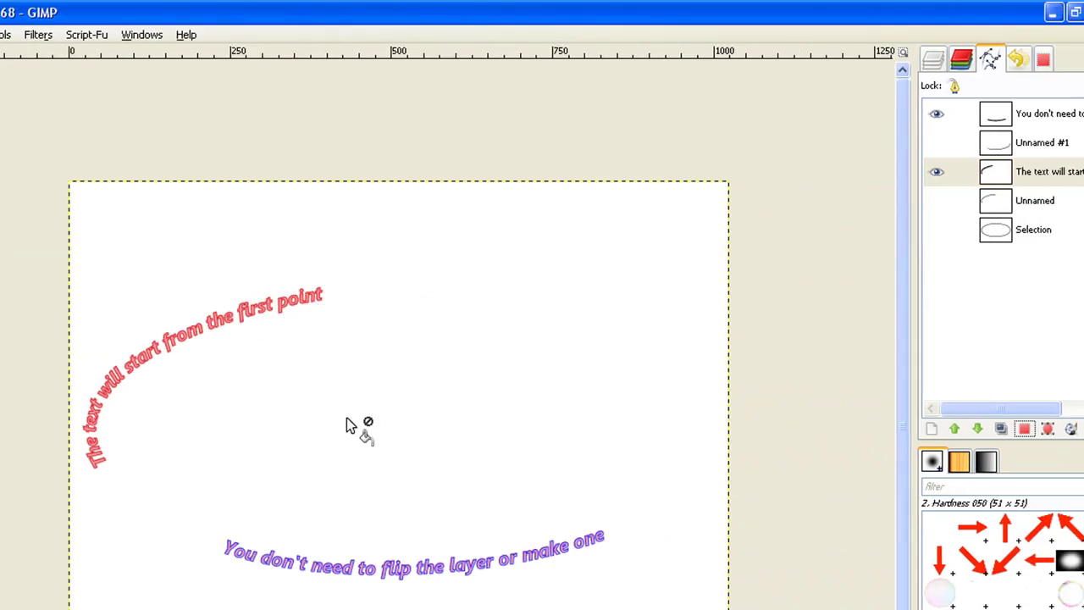
Stroke the lower text path's selection with a 1.0 px black outline via Stroke Selection.
click(968, 114)
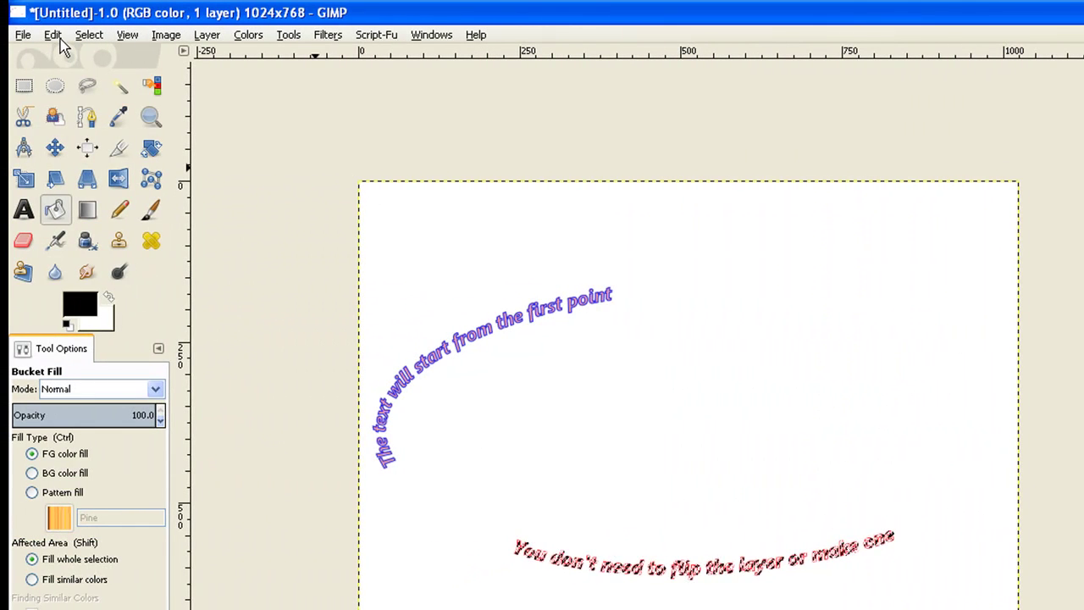
click(59, 39)
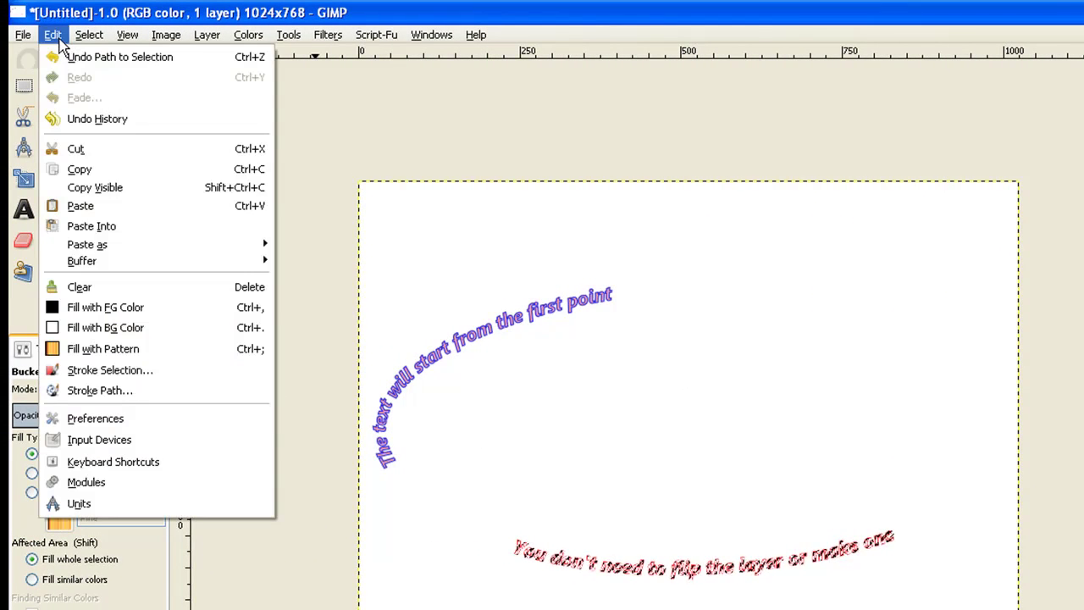
click(127, 370)
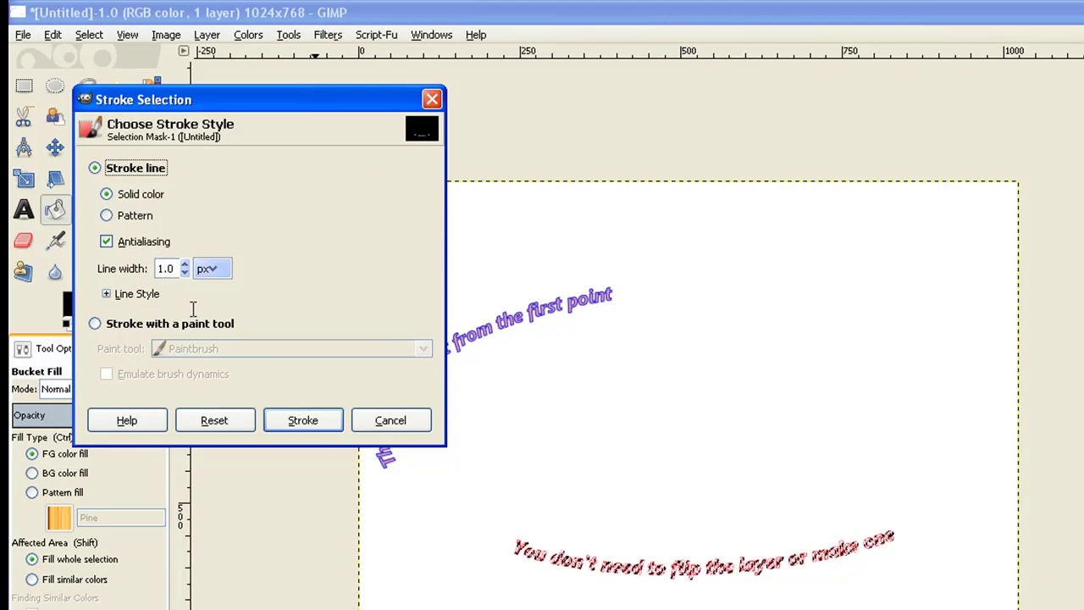
click(324, 426)
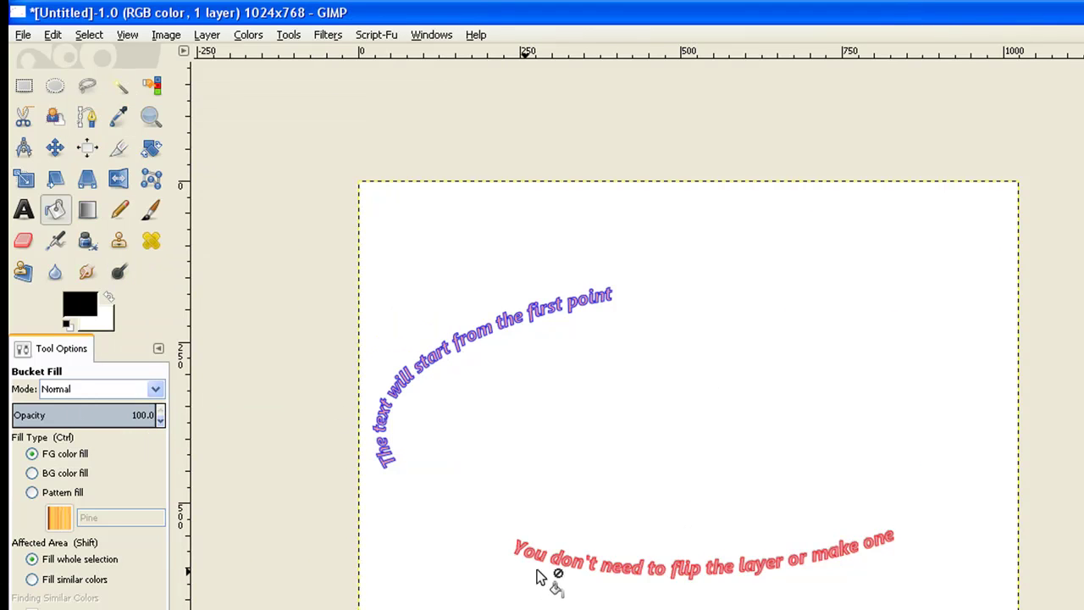
click(91, 38)
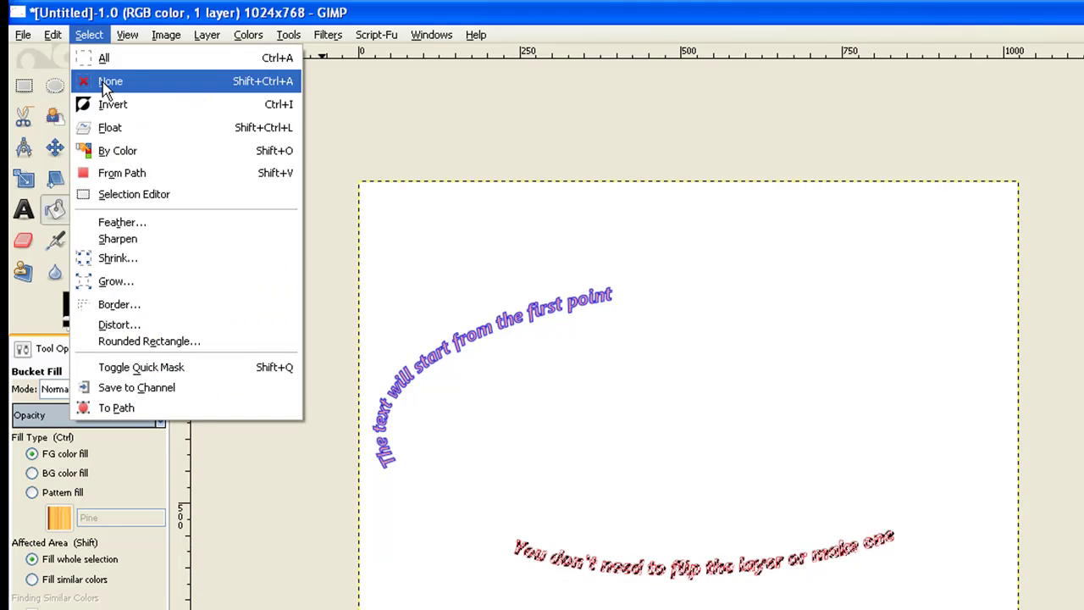
Deselect all, make the oval Selection path visible, and convert it to a selection.
click(102, 83)
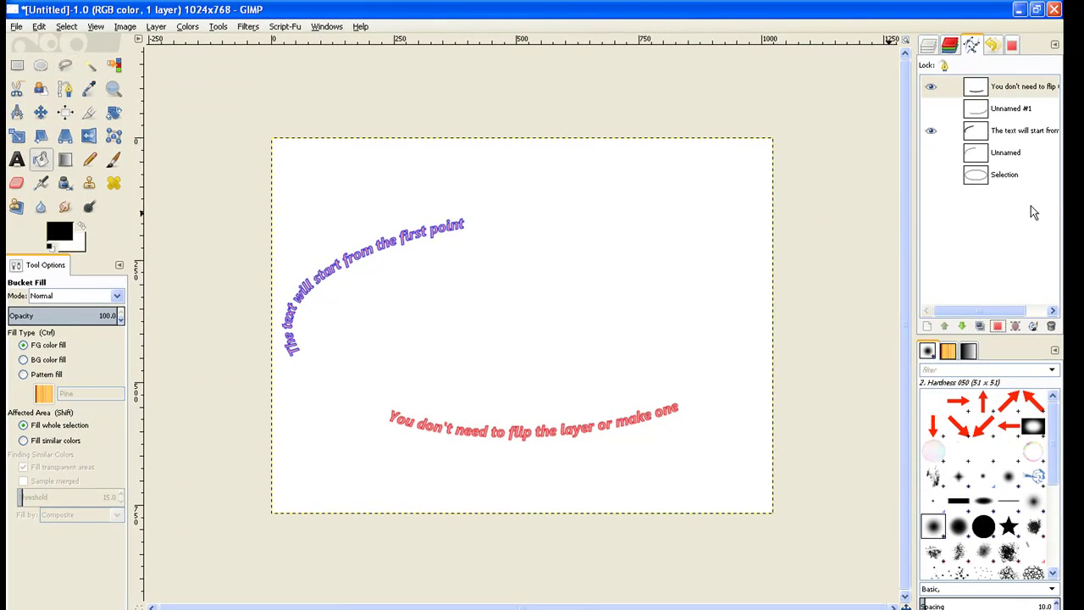
click(930, 175)
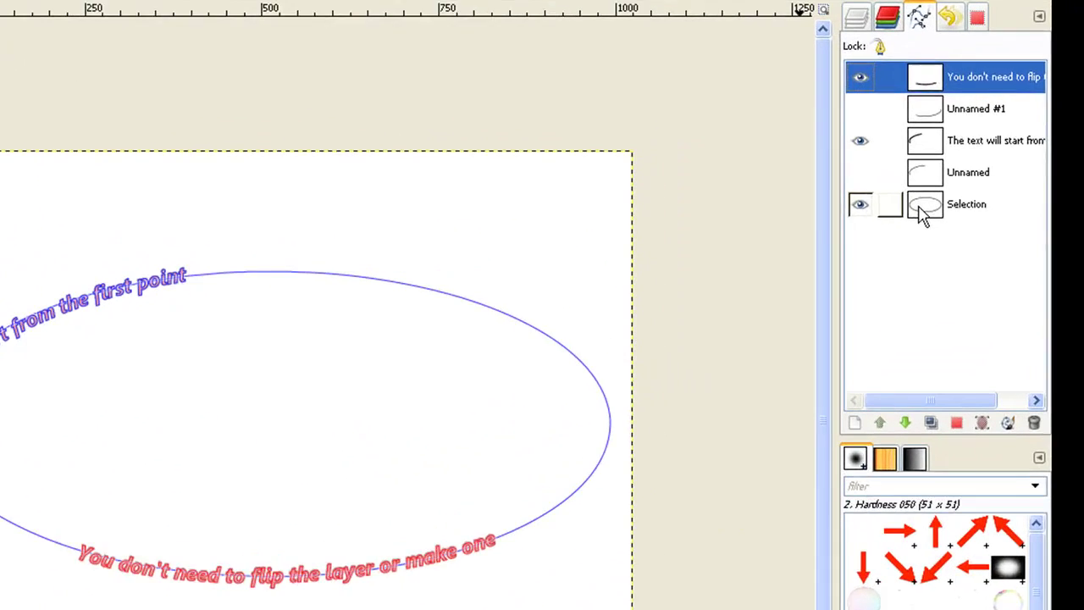
click(974, 178)
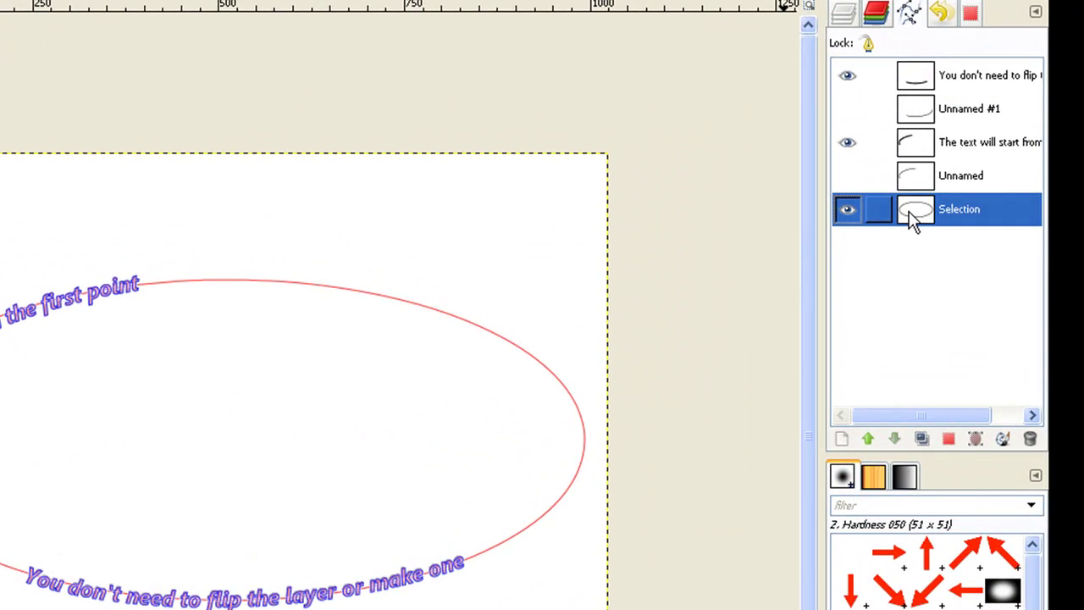
click(948, 438)
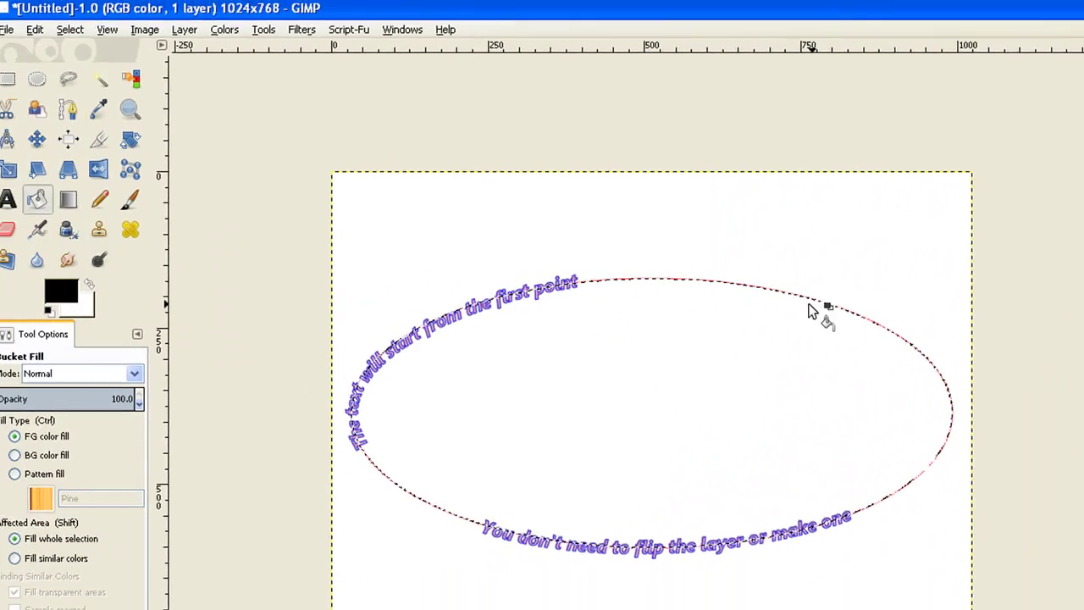
click(70, 31)
Grow the oval selection outward by 20 px.
click(116, 272)
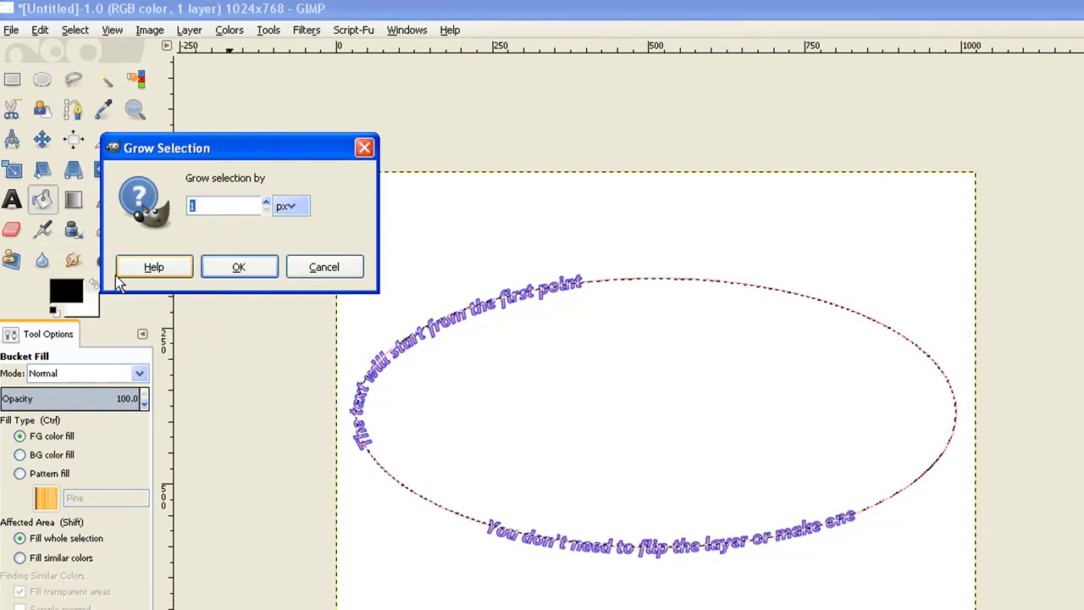
click(266, 202)
click(266, 203)
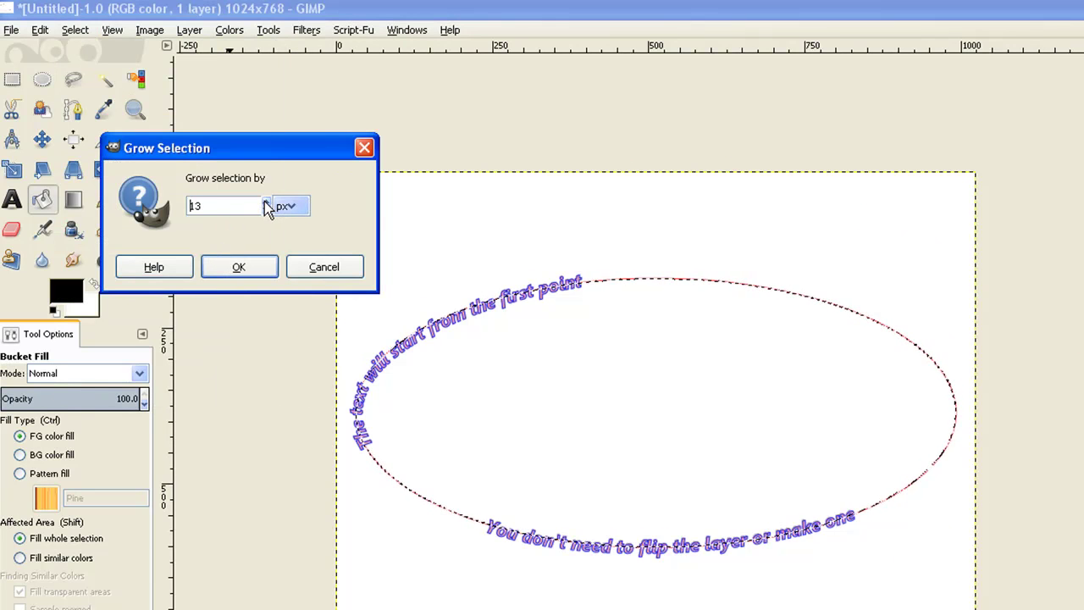
click(266, 203)
click(266, 202)
click(266, 203)
click(266, 203)
click(266, 202)
click(239, 268)
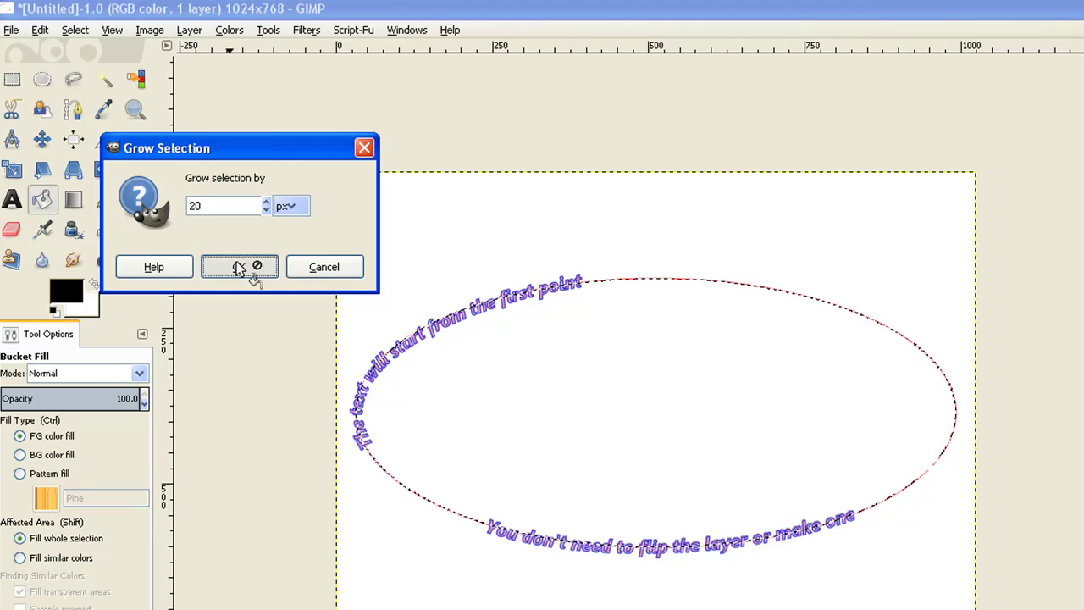
Stroke the grown oval selection with a 3.0 px black line.
click(38, 32)
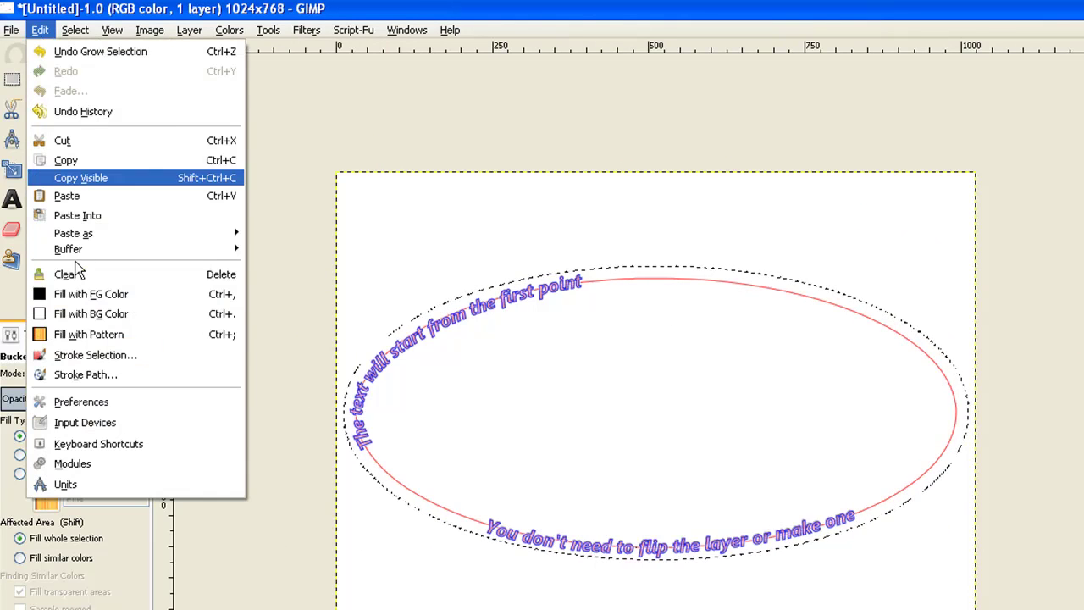
click(123, 356)
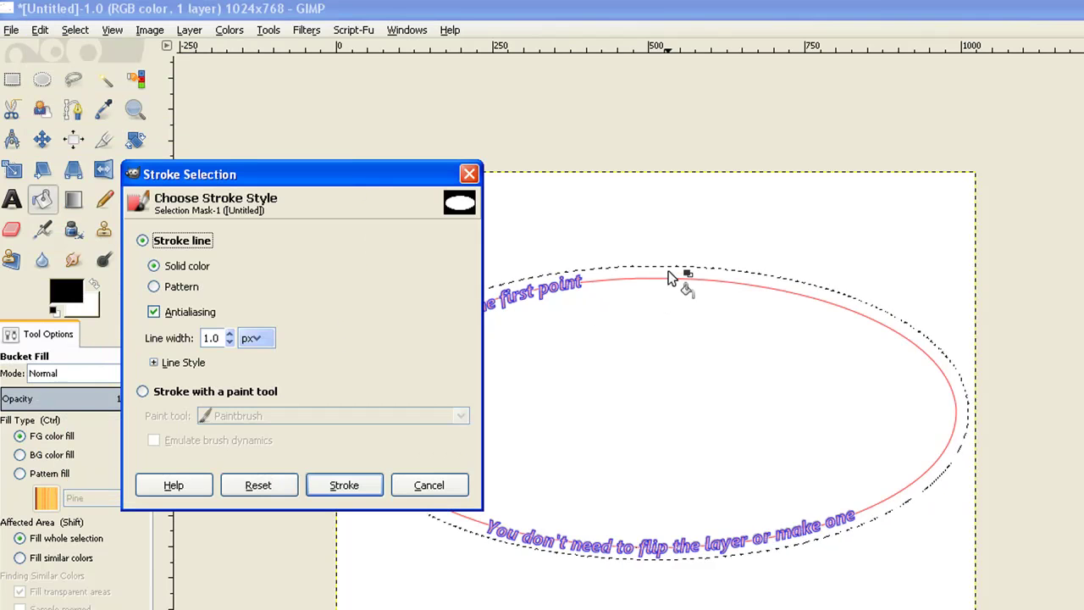
click(229, 334)
click(229, 333)
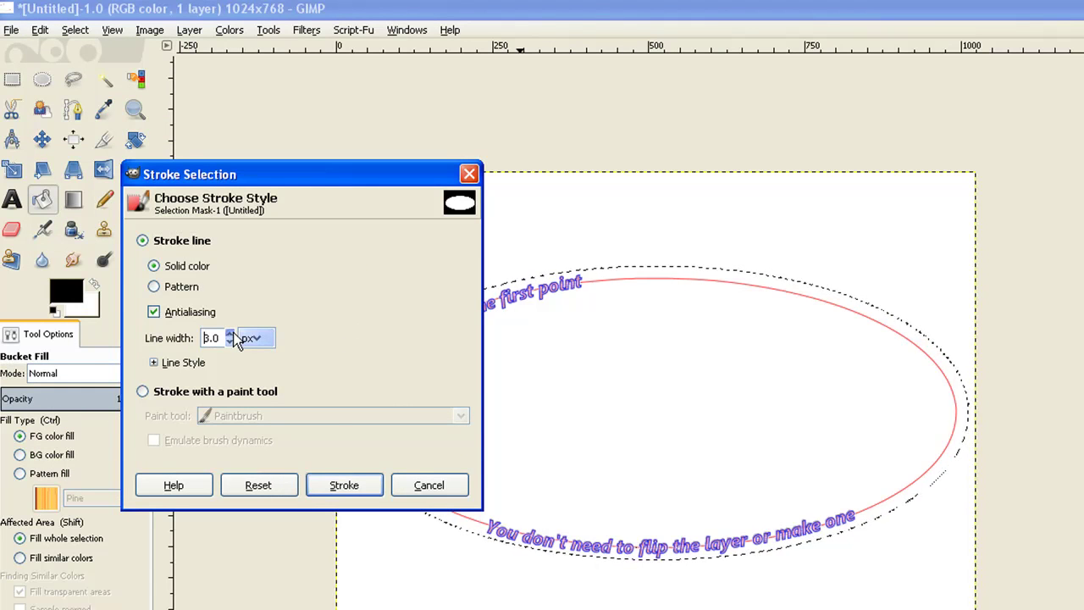
click(359, 489)
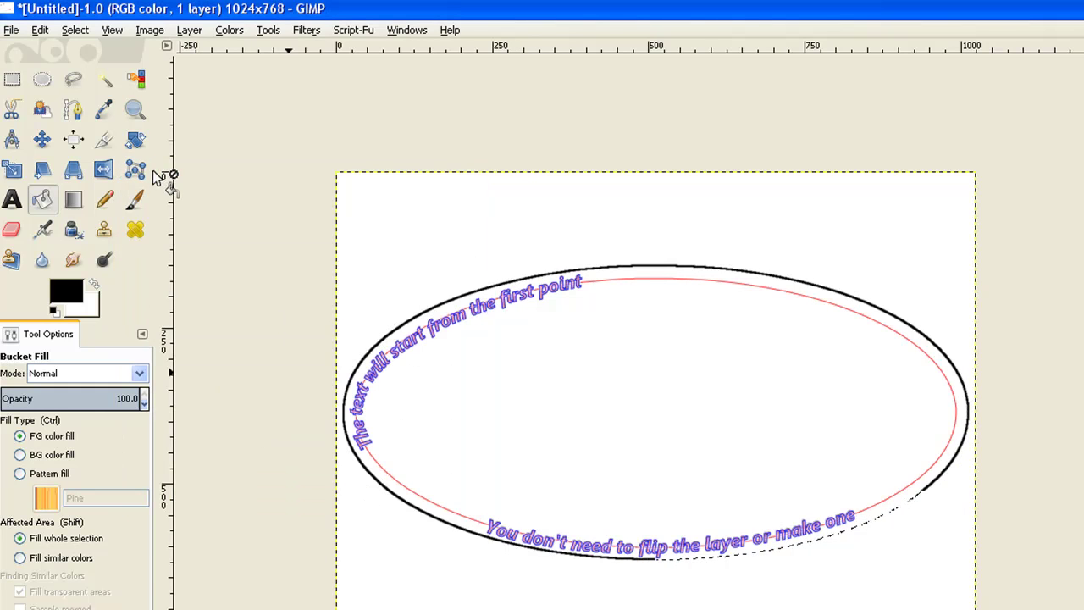
click(76, 31)
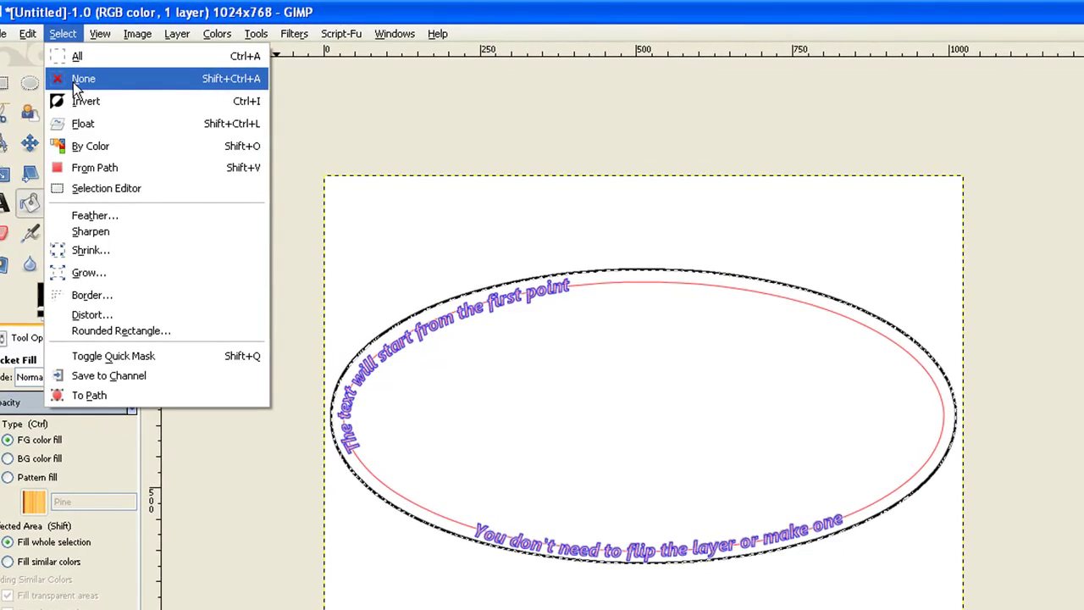
Deselect, hide both text paths and the oval path, and show the Layers list.
click(73, 82)
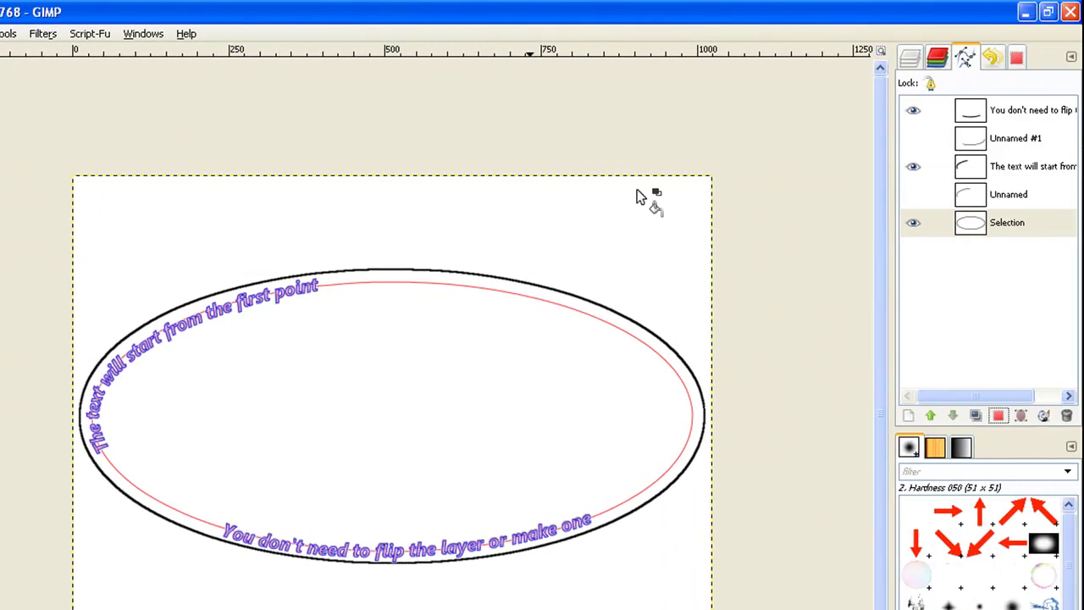
click(910, 111)
click(909, 165)
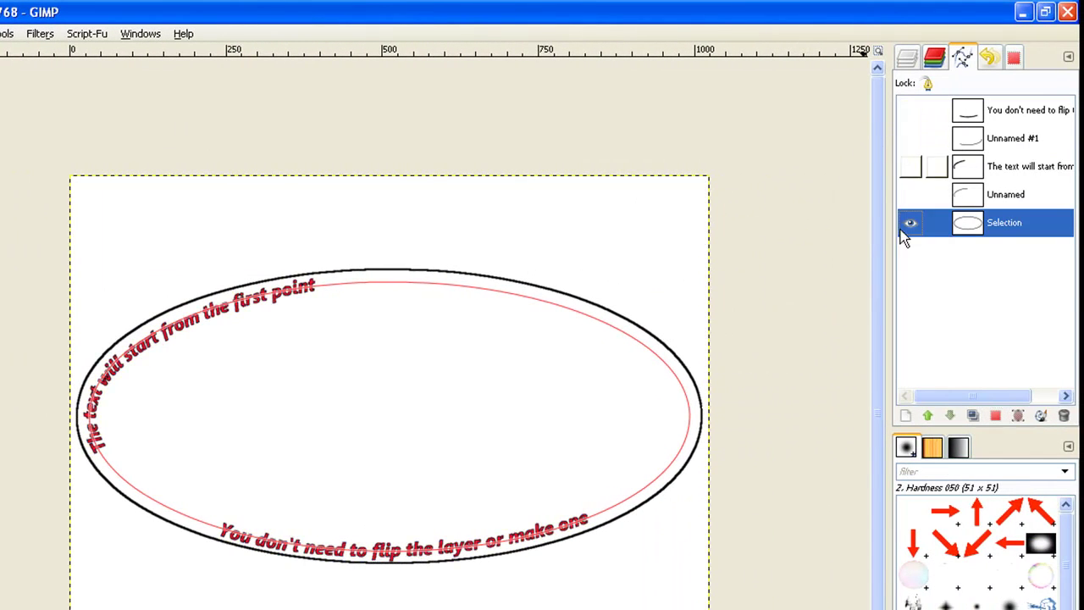
click(907, 227)
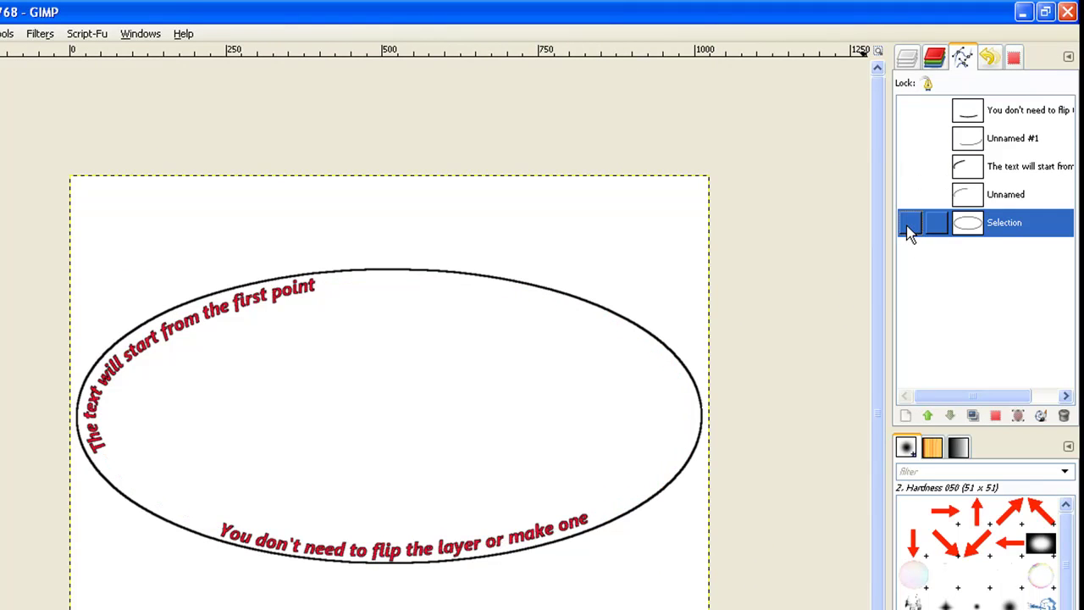
click(908, 59)
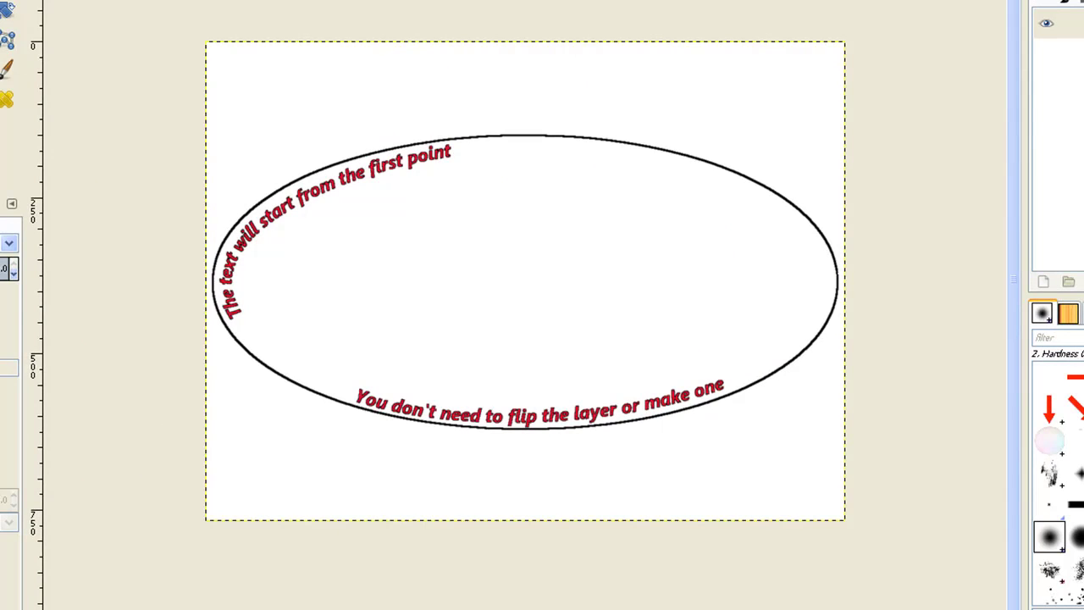